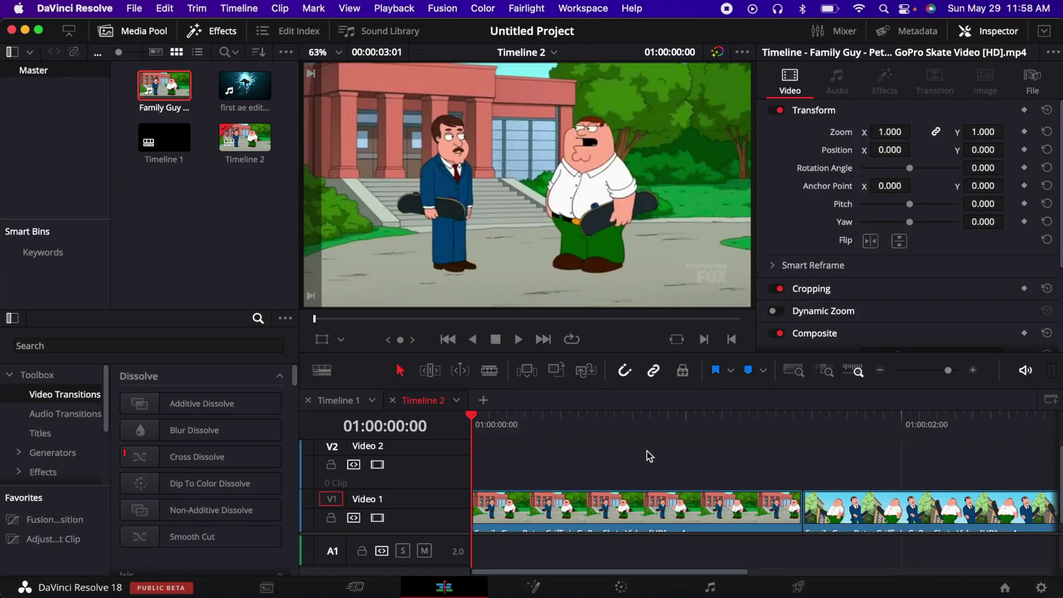
Step: Add an adjustment clip on Video 2 from the timeline start and trim it to the first clip's length
scroll(602, 498, down, 1)
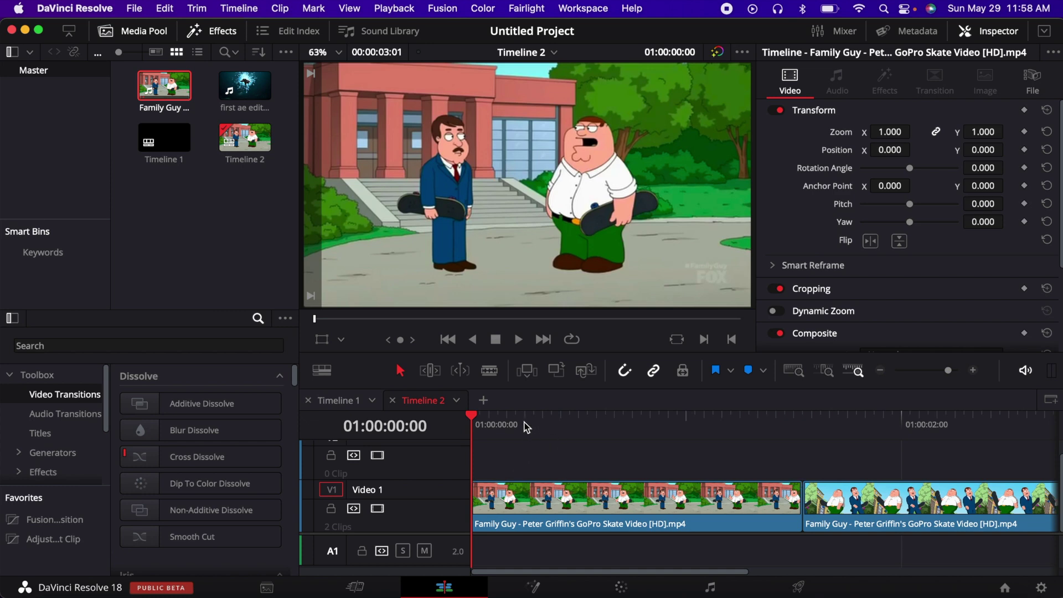
drag(526, 426, 471, 425)
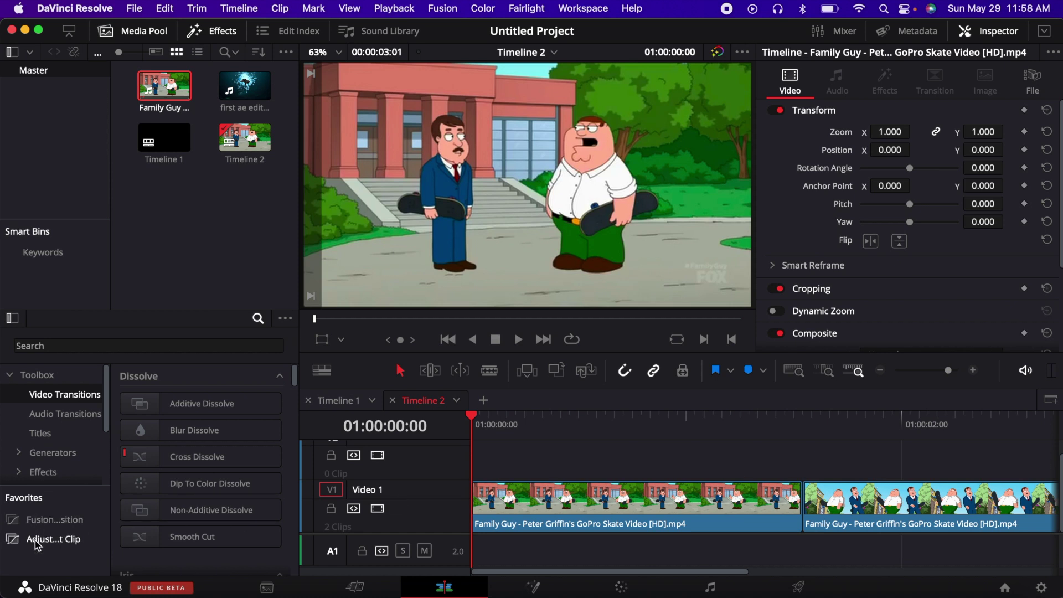
drag(36, 547, 570, 462)
click(803, 427)
key(super+b)
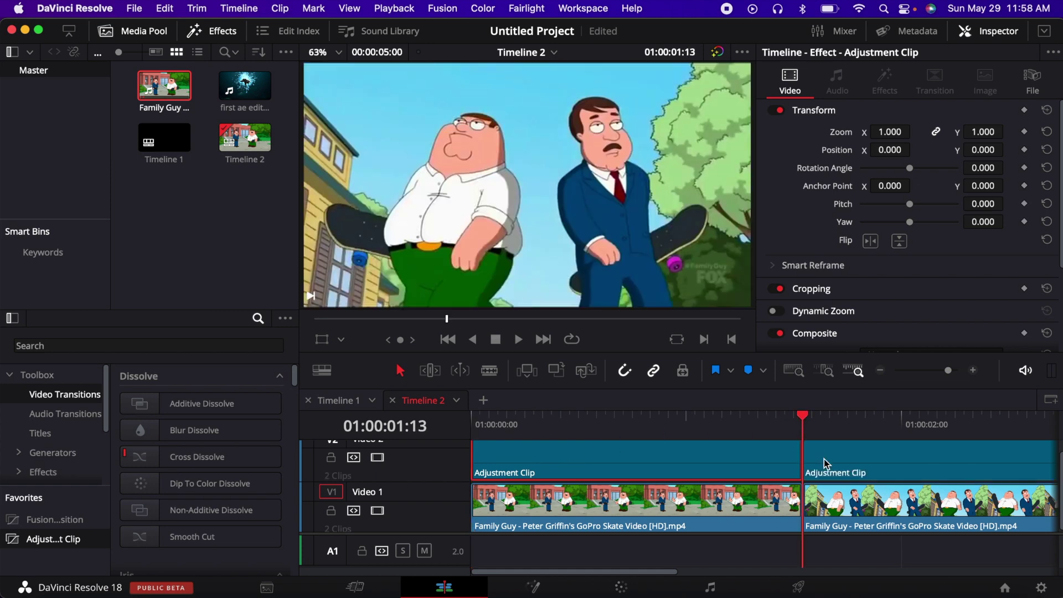
key(BackSpace)
drag(721, 414, 444, 455)
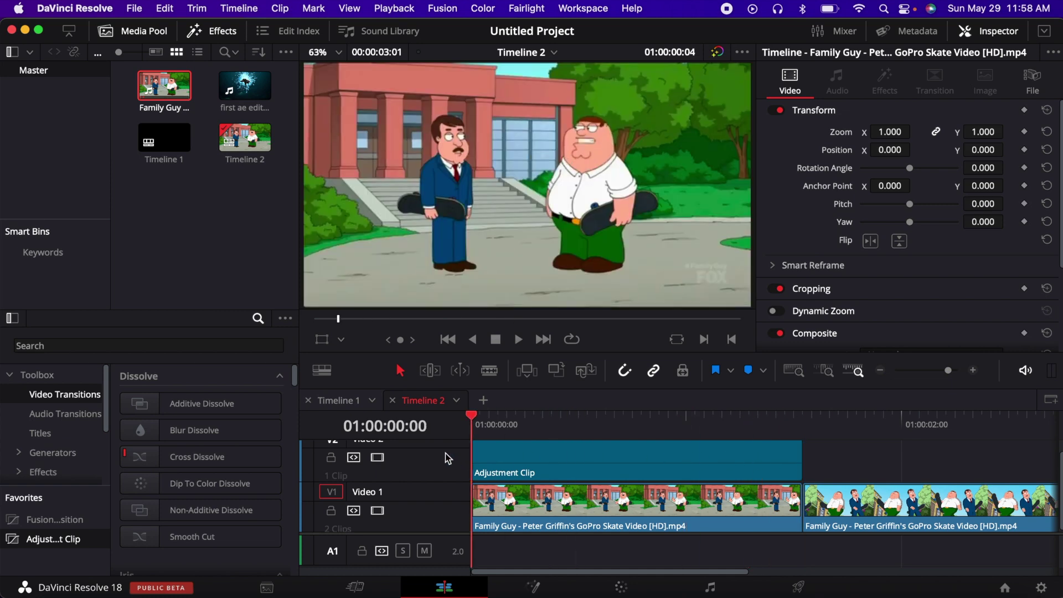
Step: Open the adjustment clip in Fusion, insert a Merge node before MediaOut1, and connect a Background node as its foreground
right_click(676, 453)
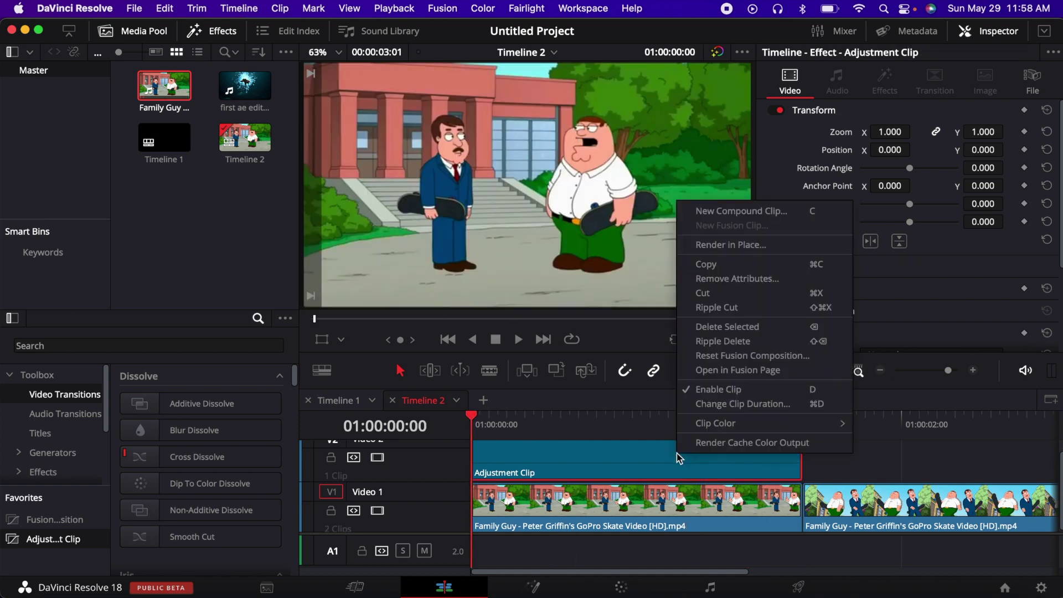
click(706, 370)
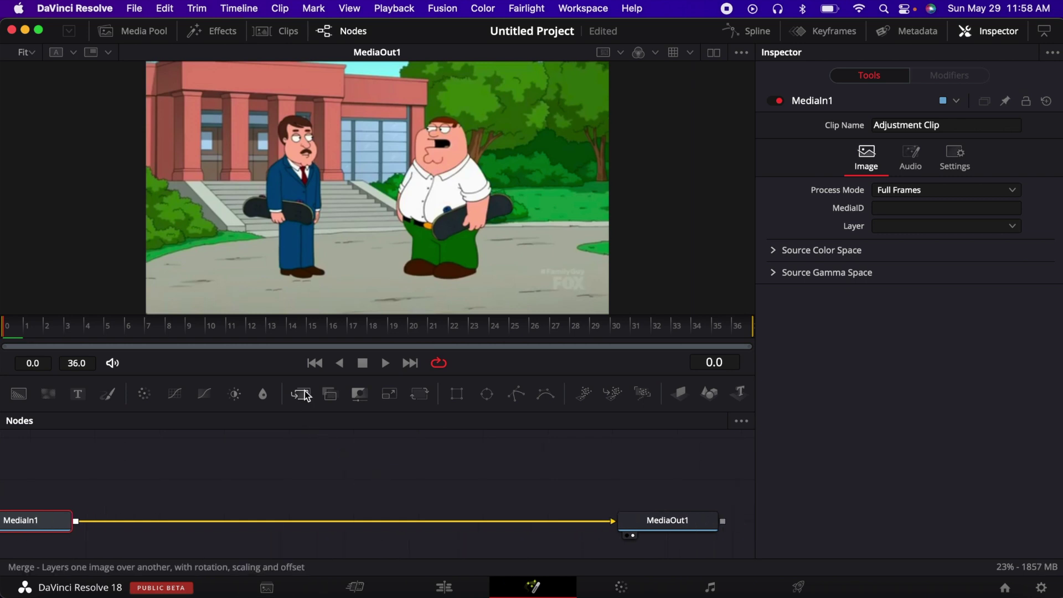
drag(306, 394, 333, 519)
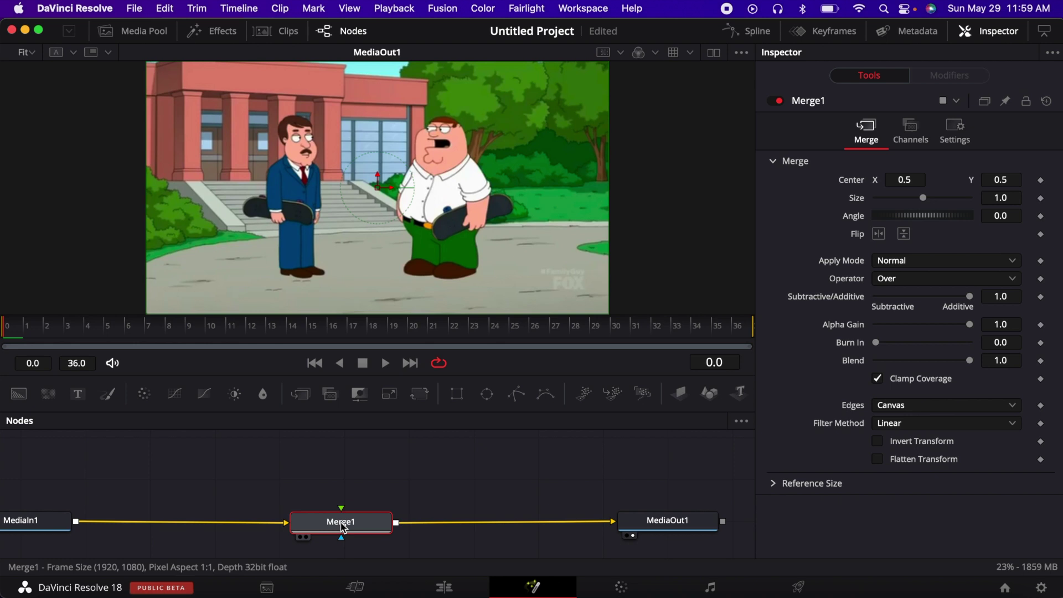
drag(19, 393, 420, 550)
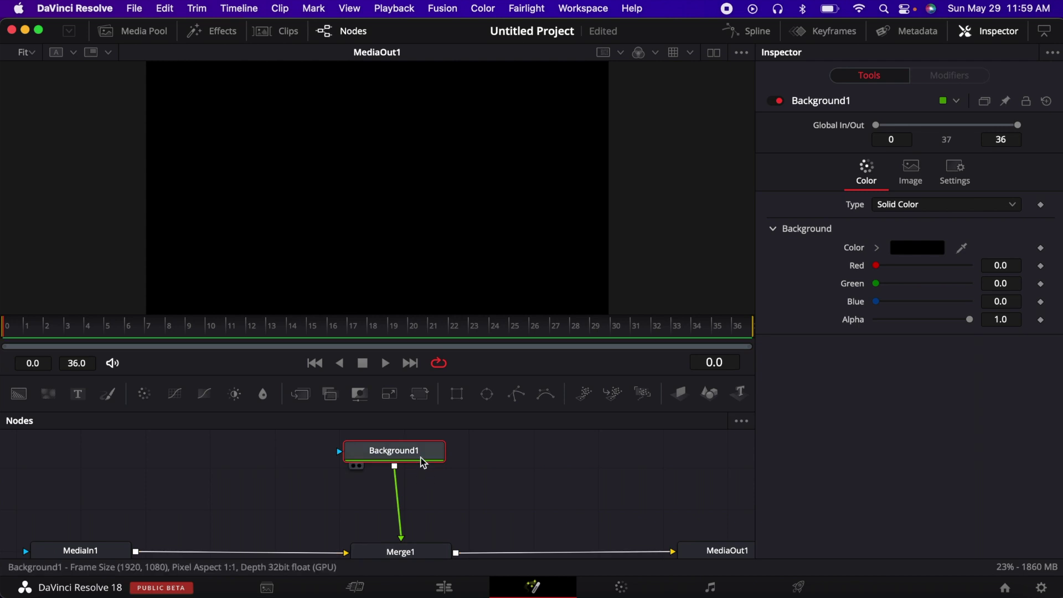
drag(424, 458, 428, 458)
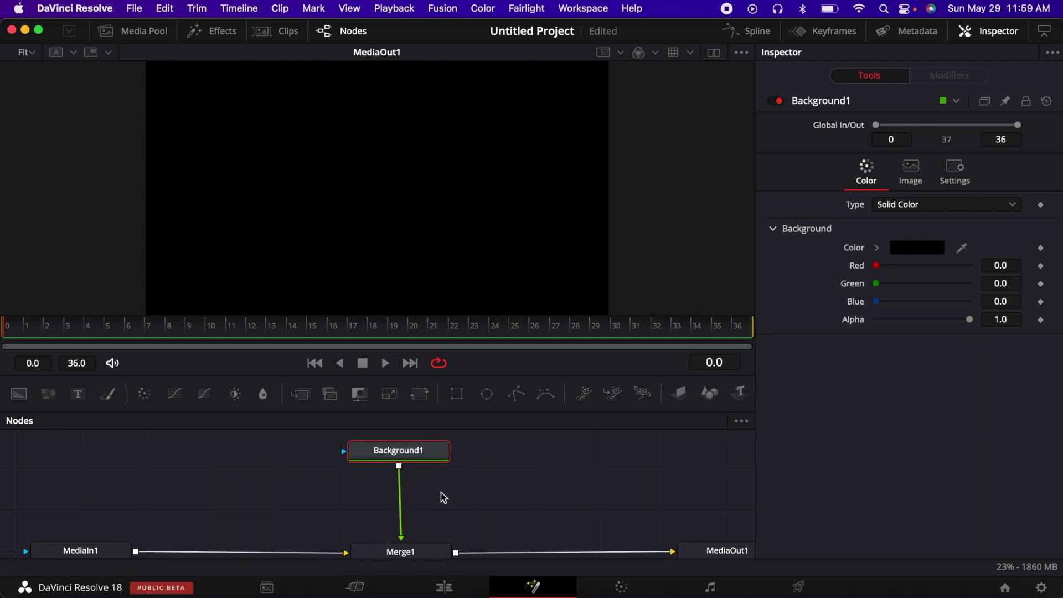
key(shift+space)
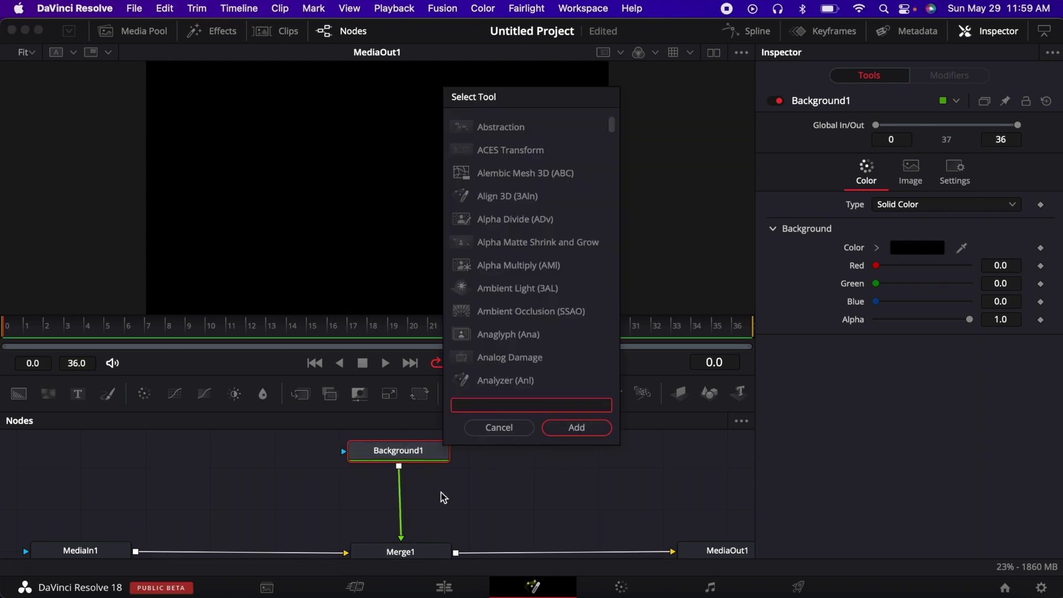
text(back)
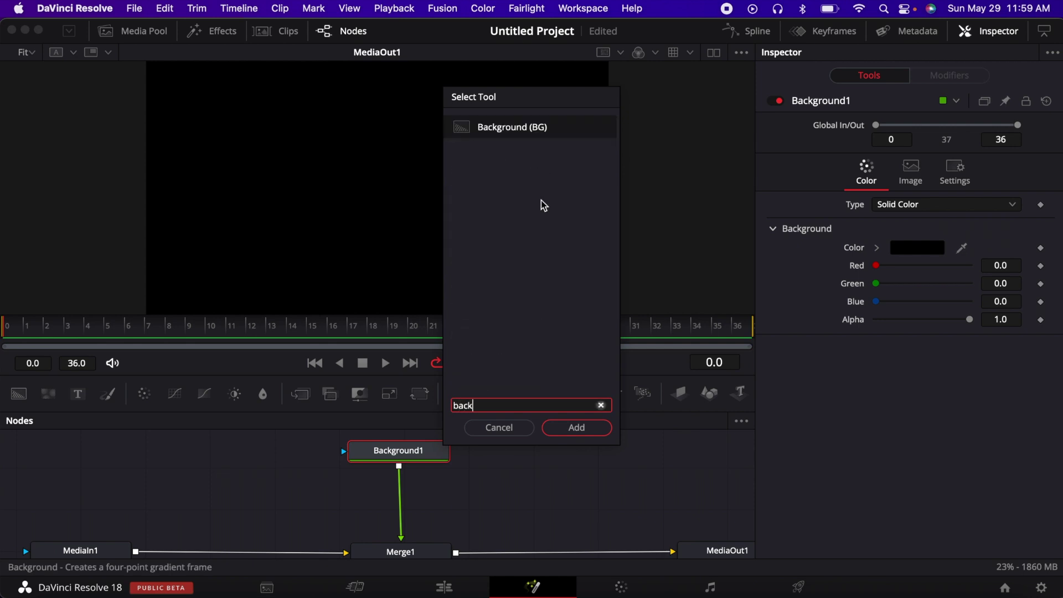
click(569, 426)
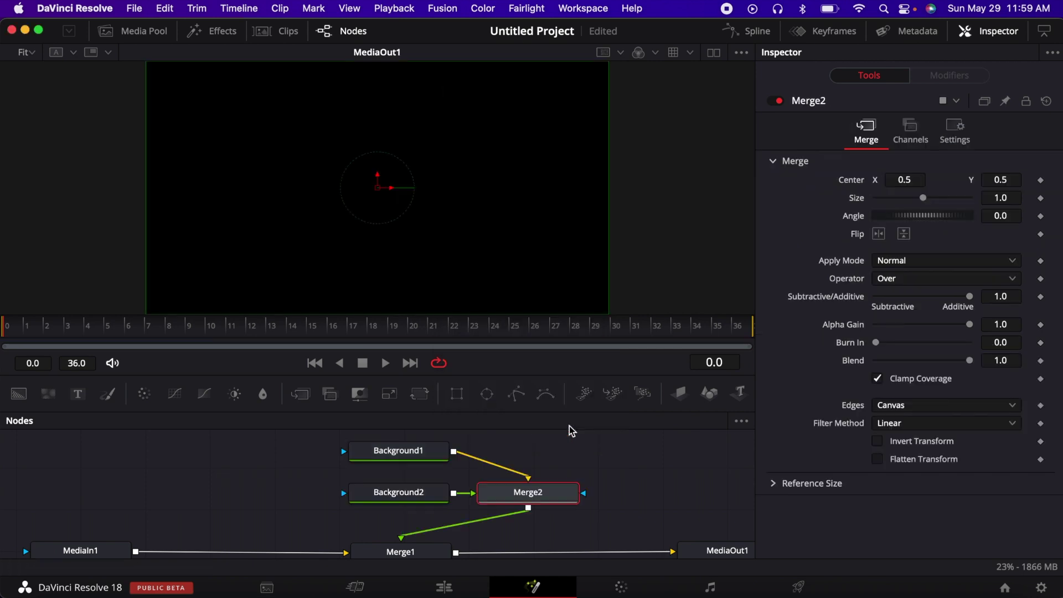
key(super+z)
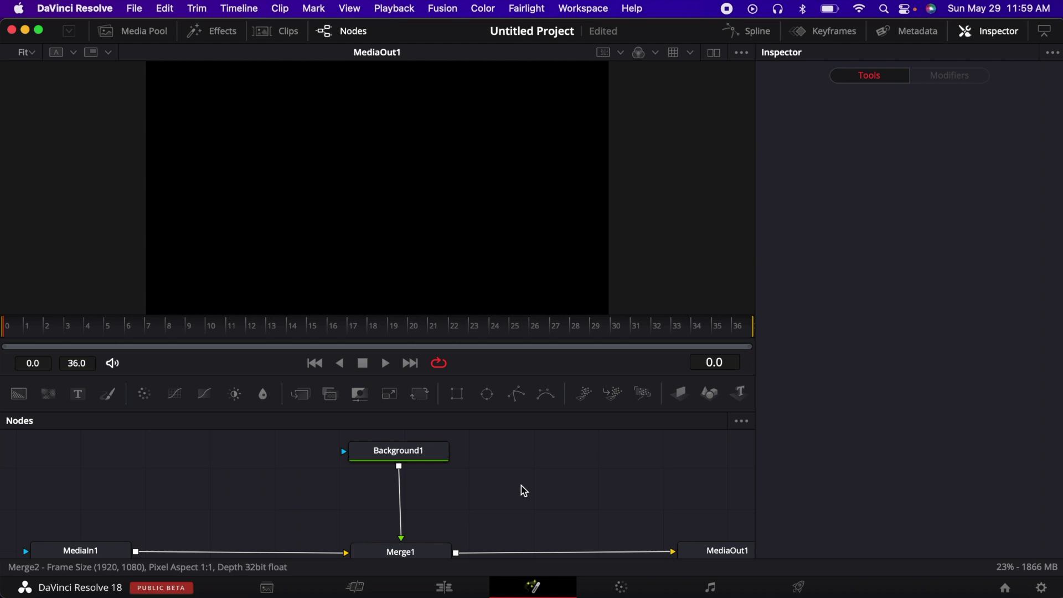
Step: Add a Rectangle mask above Background1 and connect it to the background's mask input
click(433, 461)
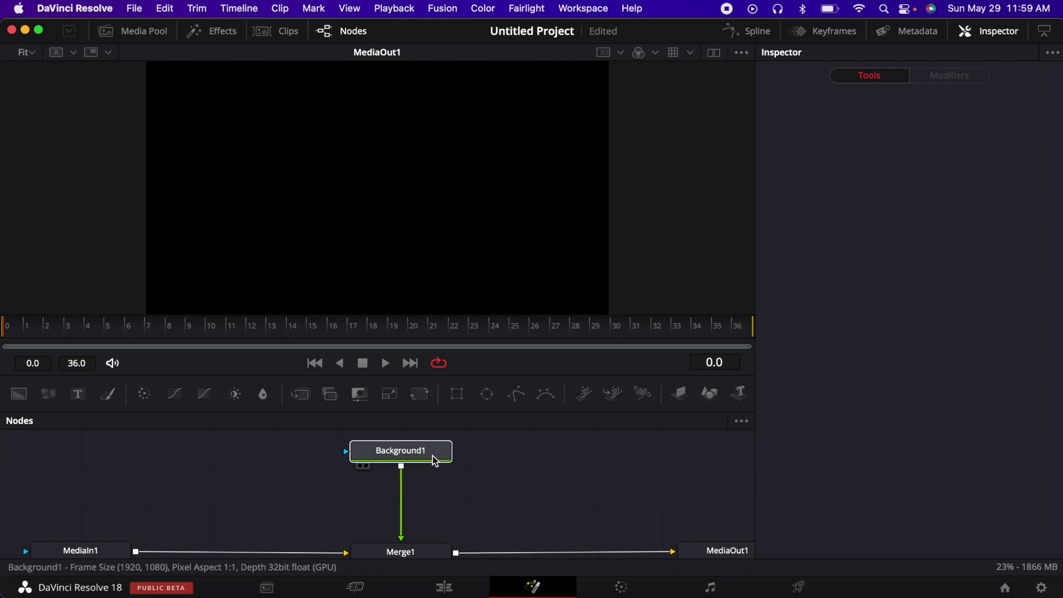
scroll(461, 491, up, 2)
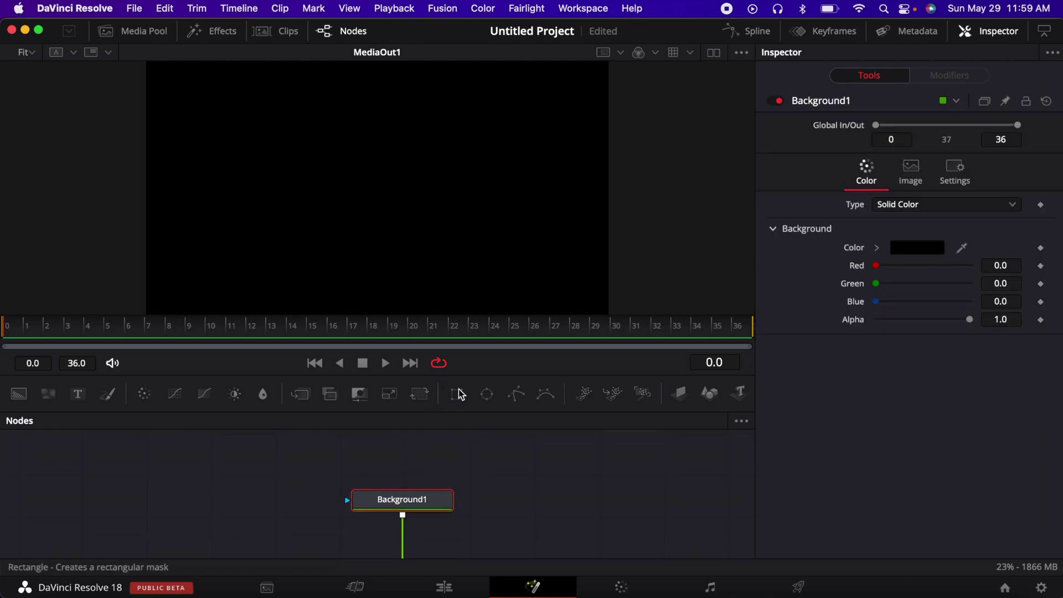
drag(402, 450, 406, 450)
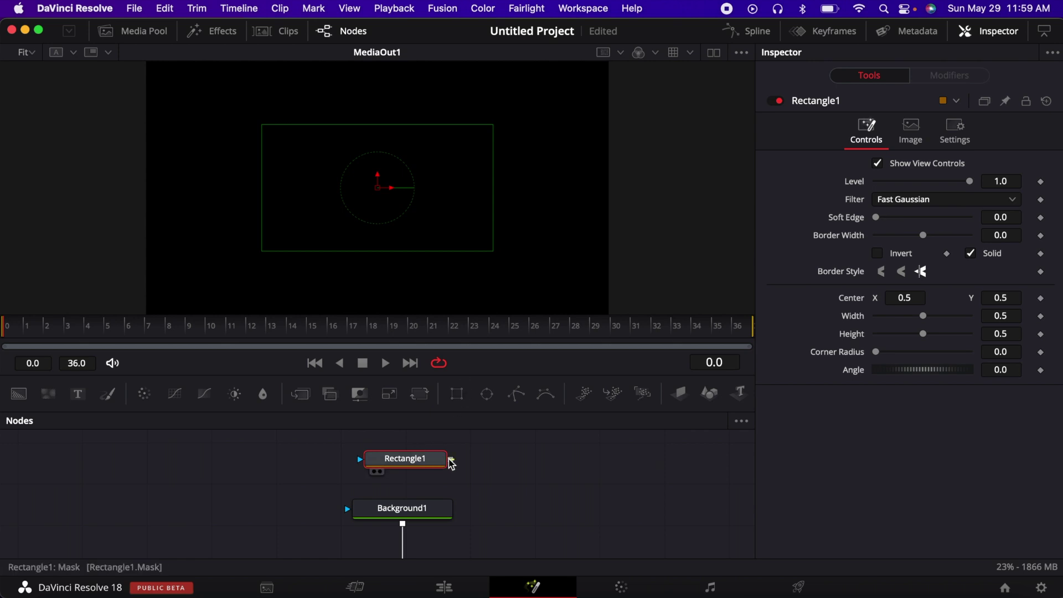
drag(452, 461, 408, 506)
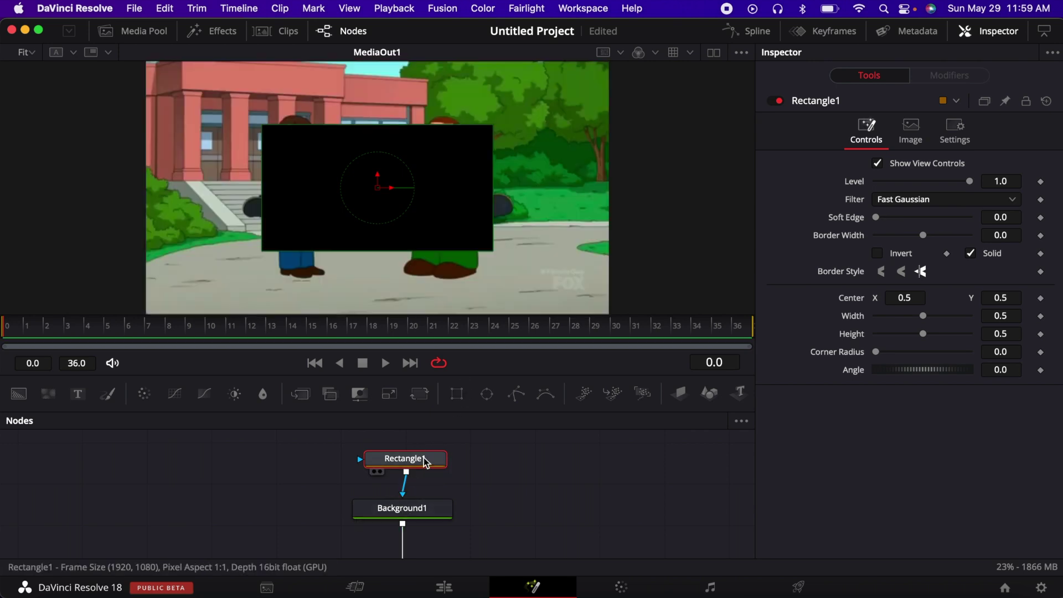
drag(425, 462, 421, 451)
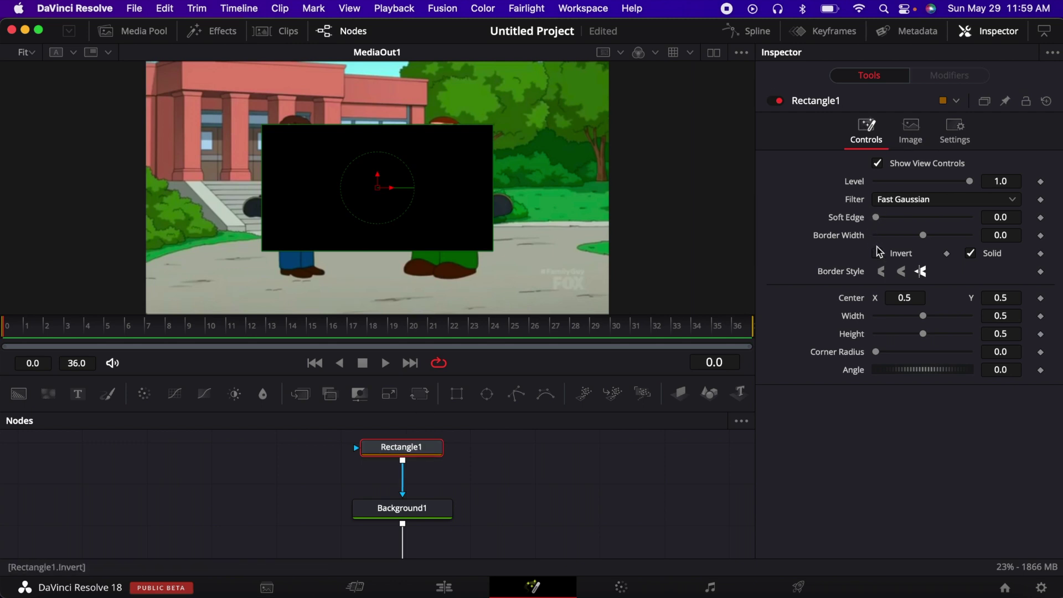
Step: Invert the rectangle mask and set its width to 5
click(879, 255)
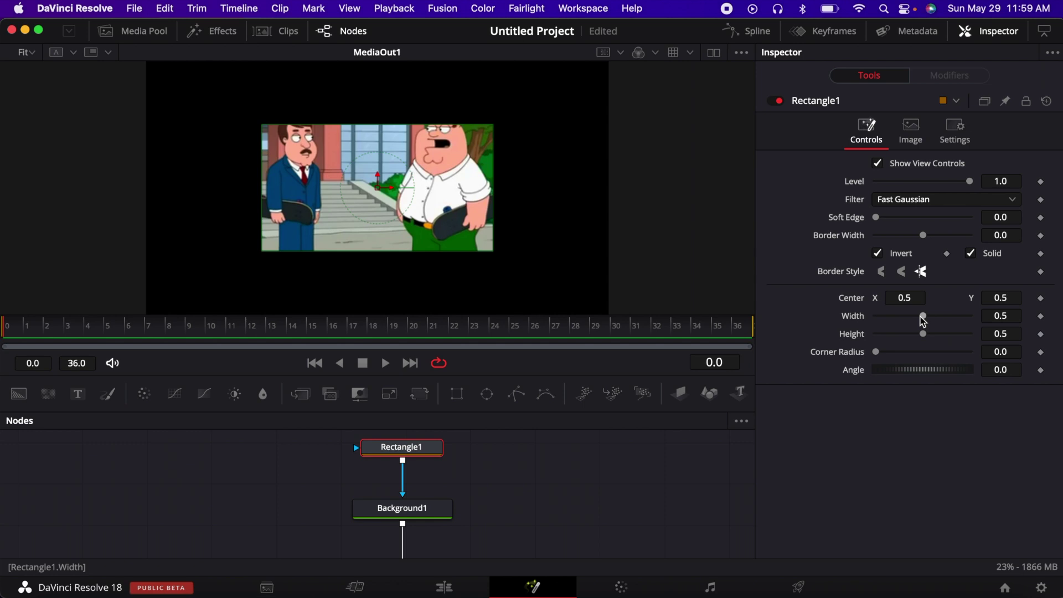
drag(923, 321, 976, 318)
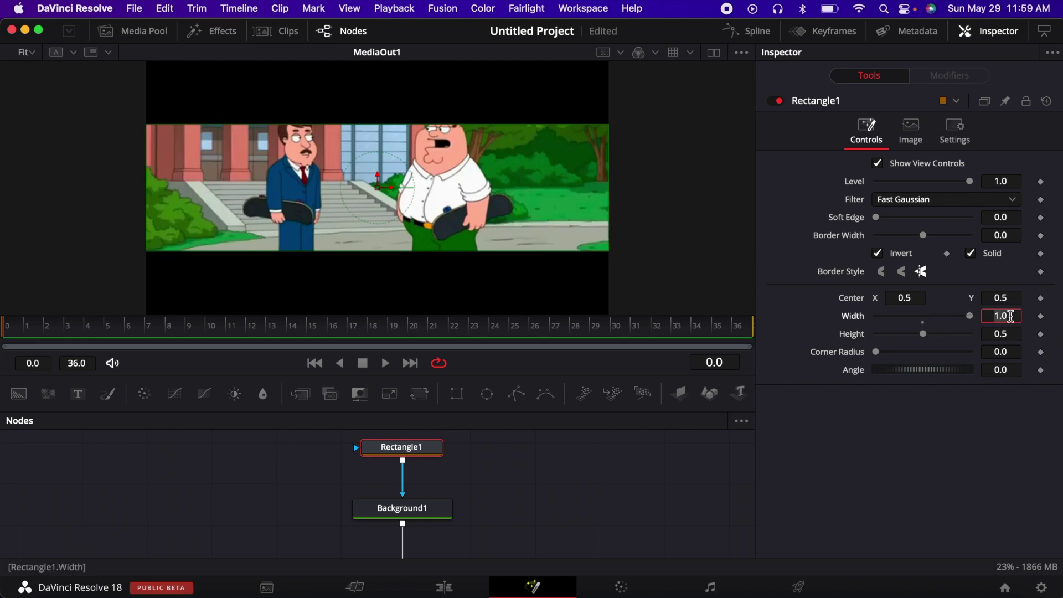
text(5)
key(Tab)
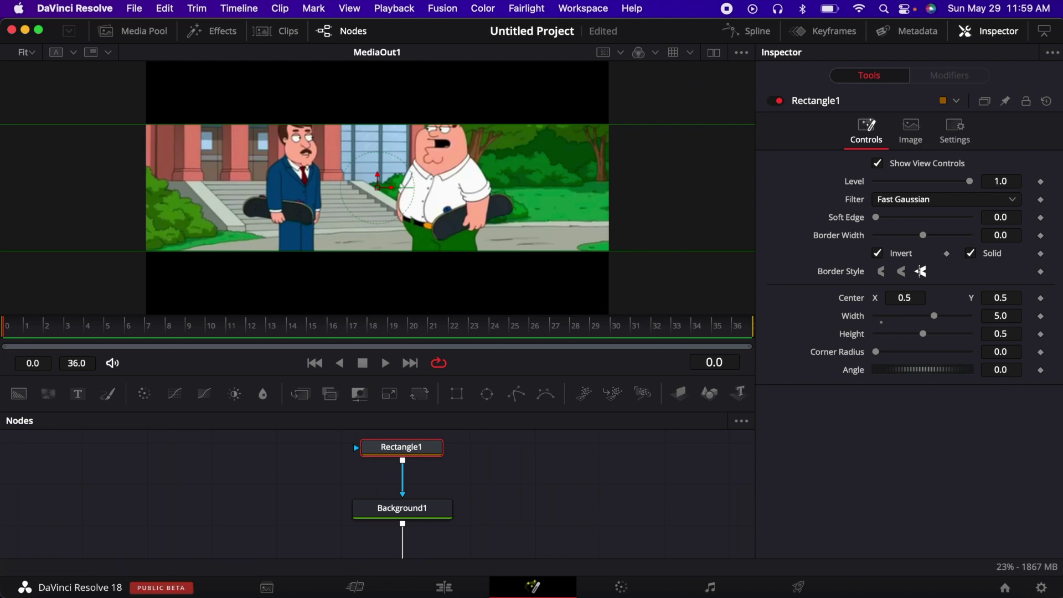
Step: Resize the rectangle mask's height to about 0.84 to leave thin black letterbox bars
scroll(431, 155, left, 5)
scroll(370, 247, right, 4)
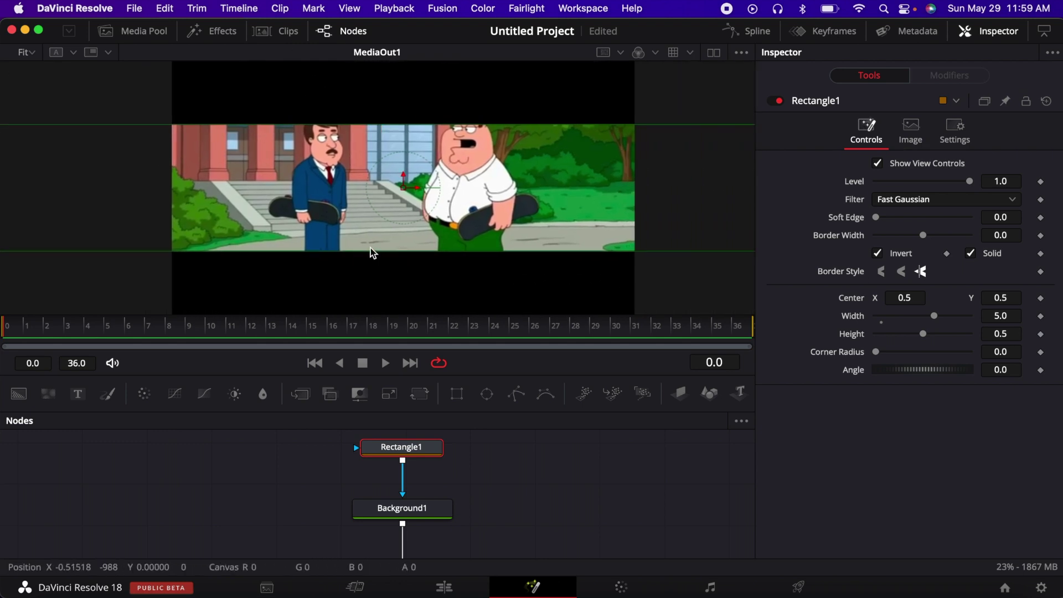
scroll(370, 247, right, 3)
drag(459, 240, 456, 291)
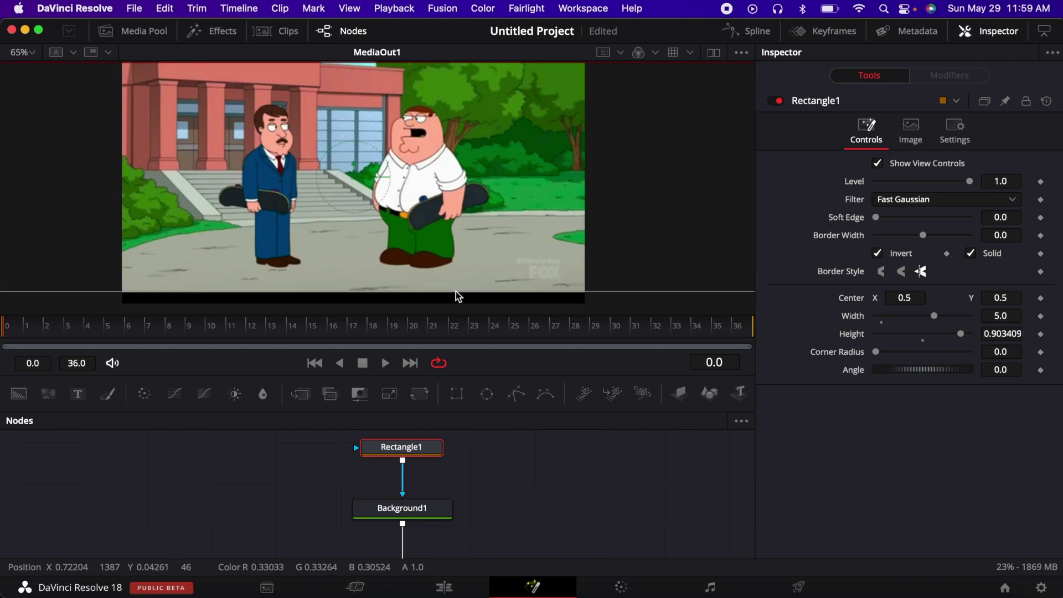
scroll(457, 194, up, 3)
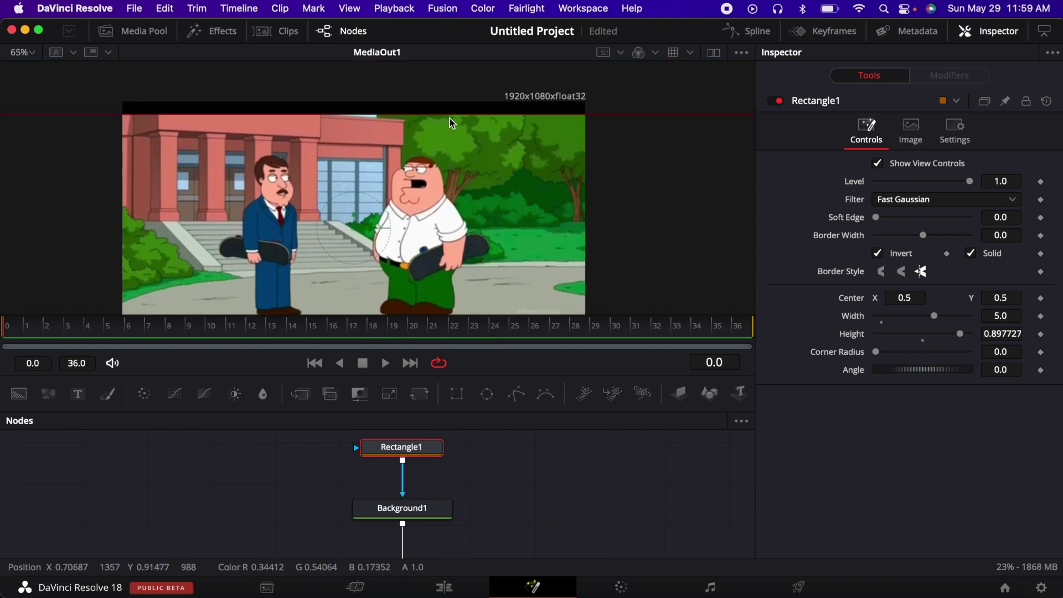
drag(449, 117, 450, 118)
scroll(454, 160, down, 3)
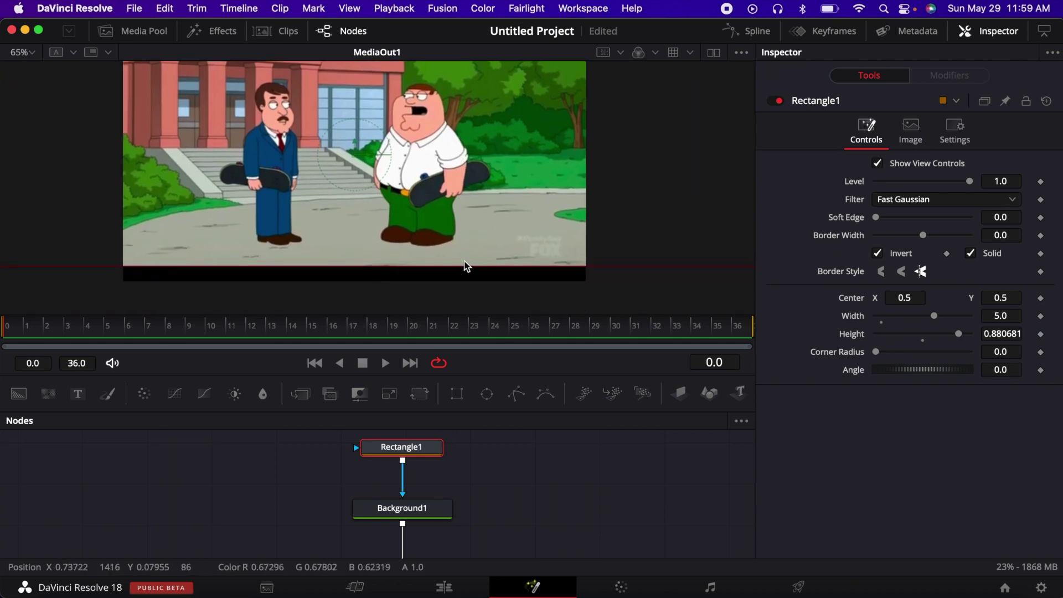
drag(221, 269, 273, 261)
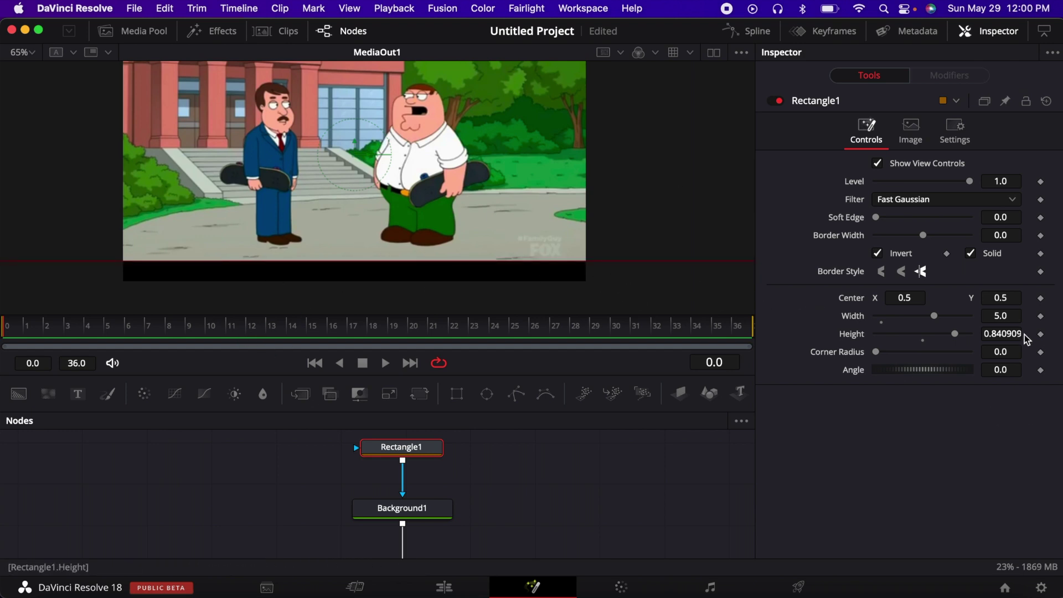
Step: Keyframe the rectangle's height at frame 36, and set it to 1.0 at frame 0
drag(571, 327, 875, 330)
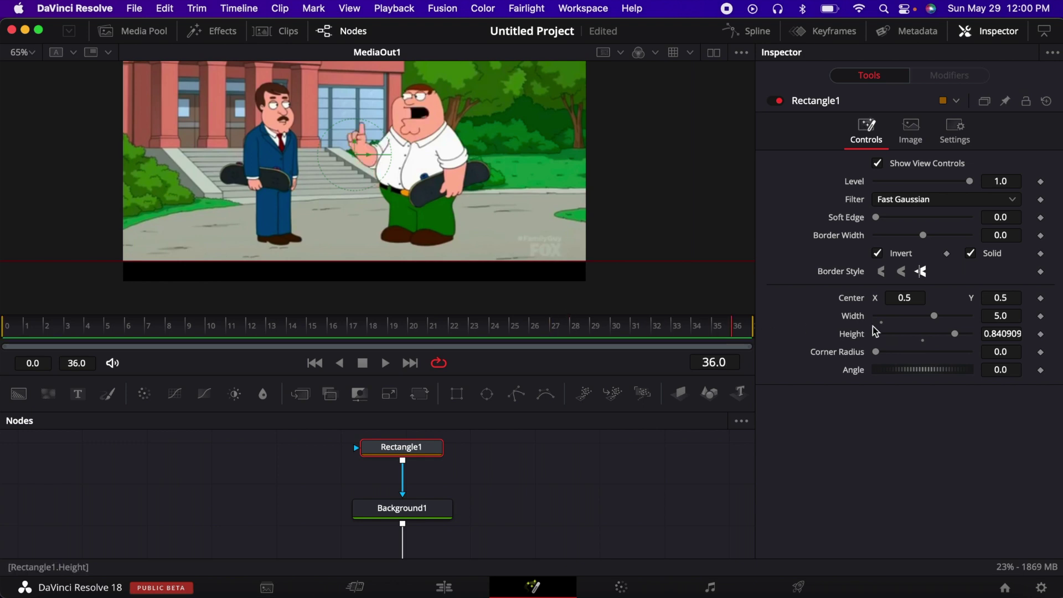
click(1040, 334)
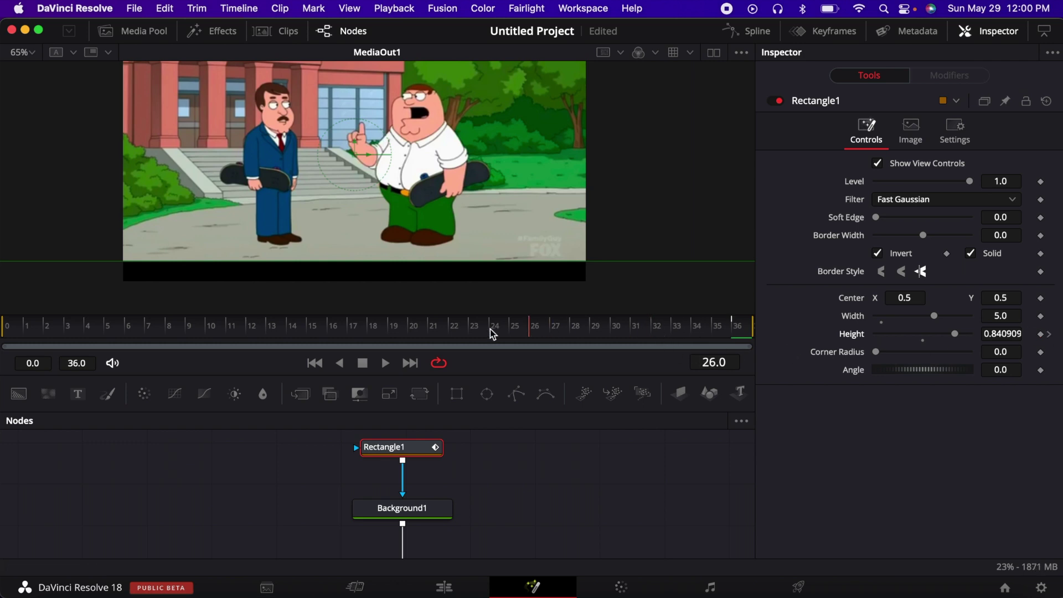
drag(490, 328, 1, 294)
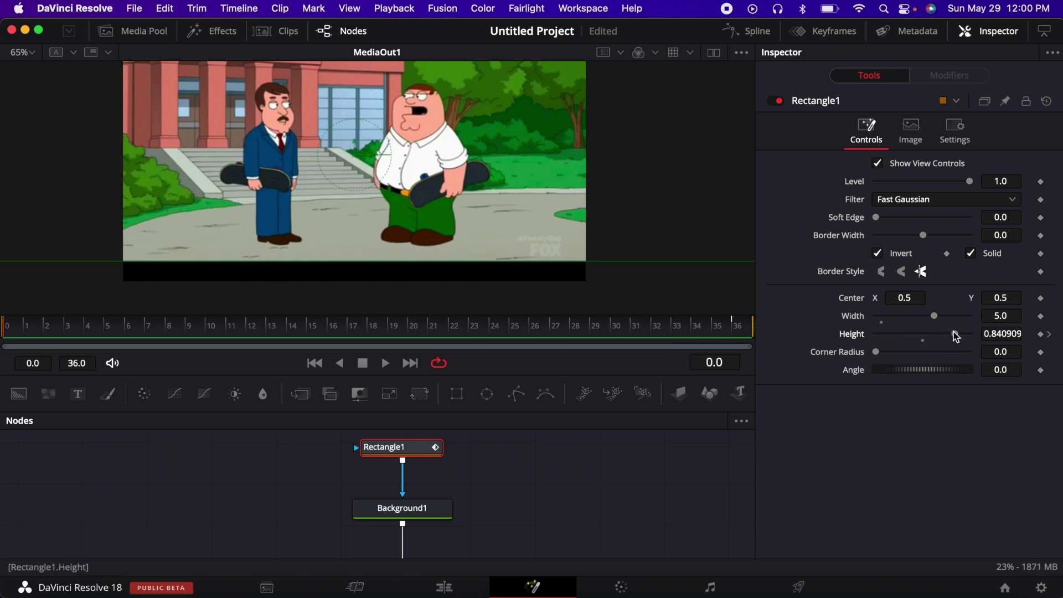
drag(956, 336, 996, 337)
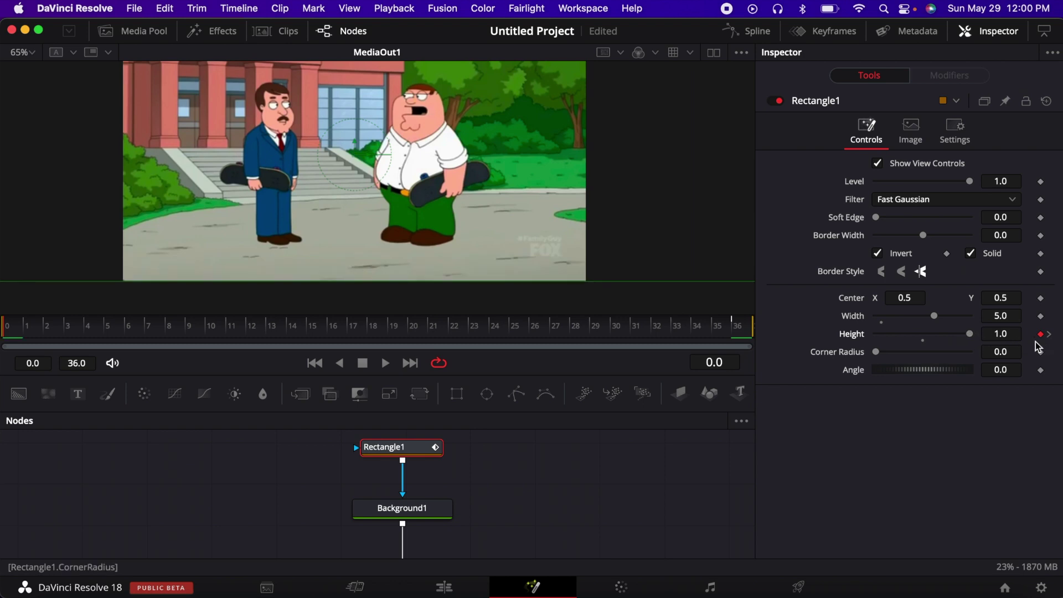
Step: Fit the whole frame in the viewer and preview the letterbox bar animation
click(32, 52)
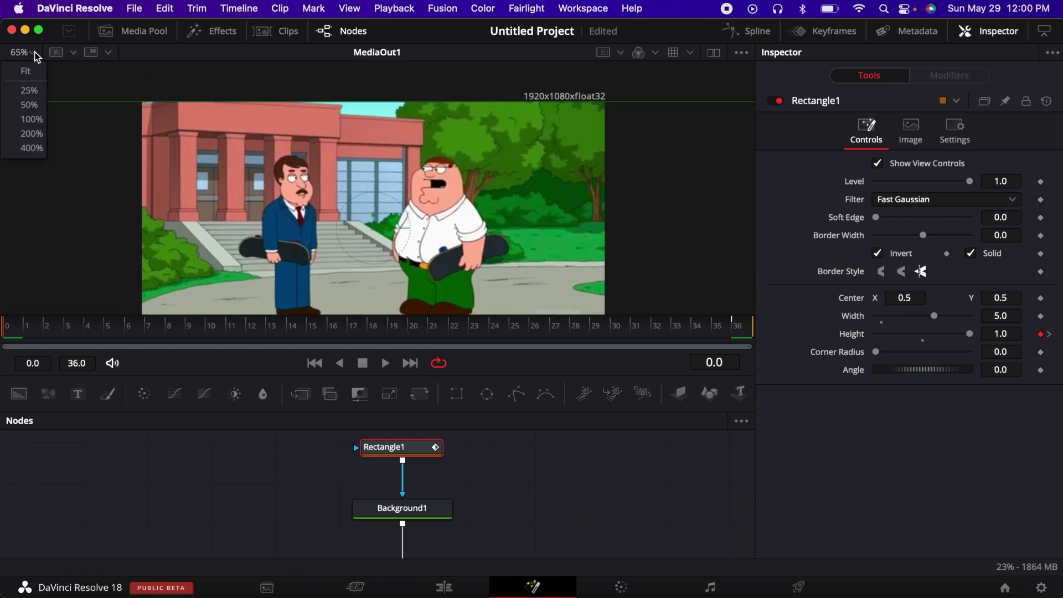
click(25, 71)
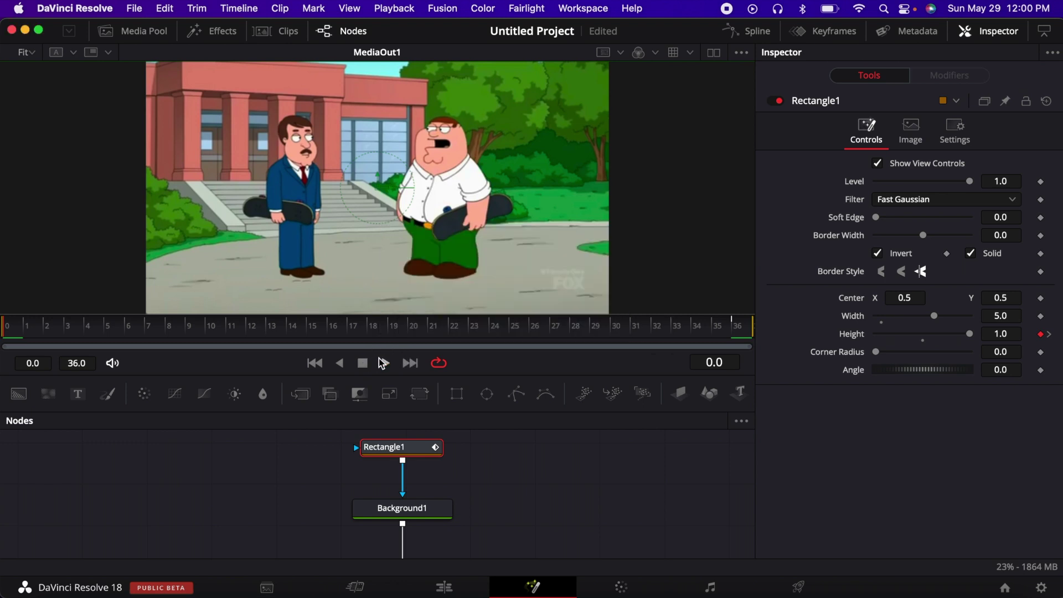
click(383, 363)
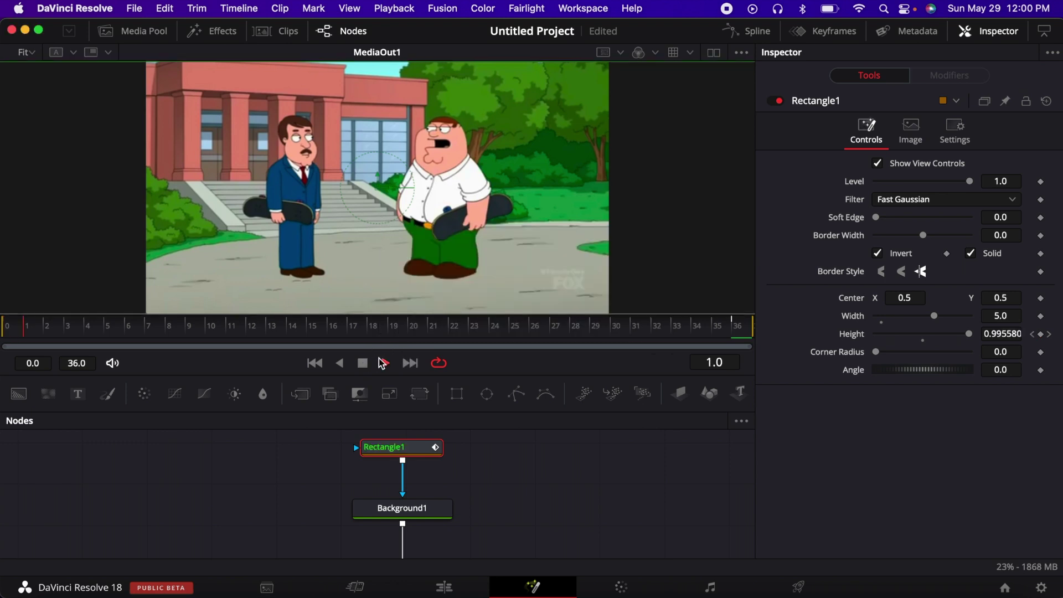
right_click(484, 363)
click(496, 372)
right_click(495, 357)
click(505, 384)
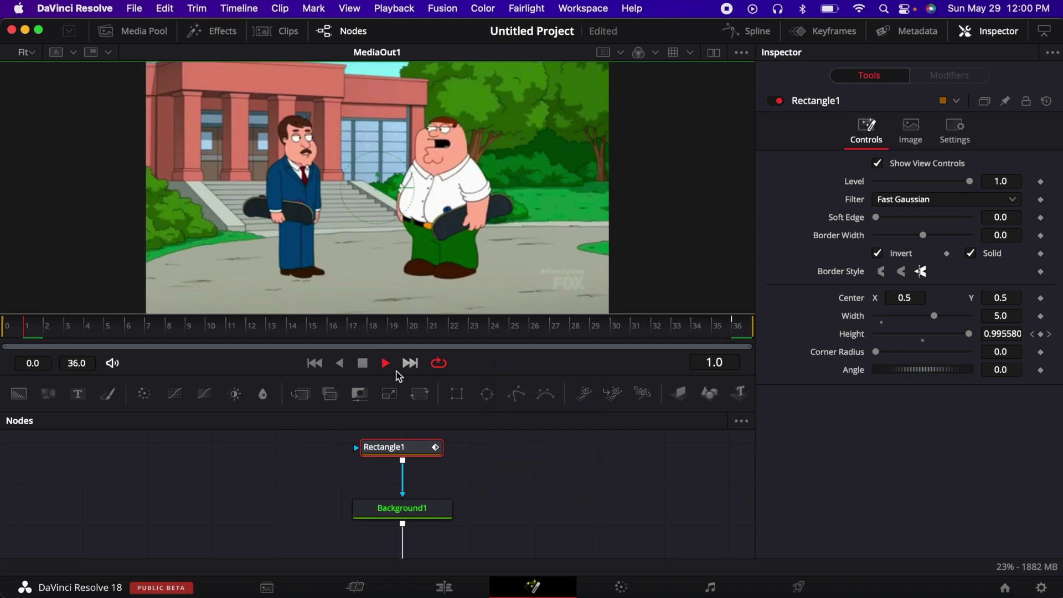
click(358, 365)
Step: Play the letterbox animation from frame 0 and return the playhead to the start
click(394, 8)
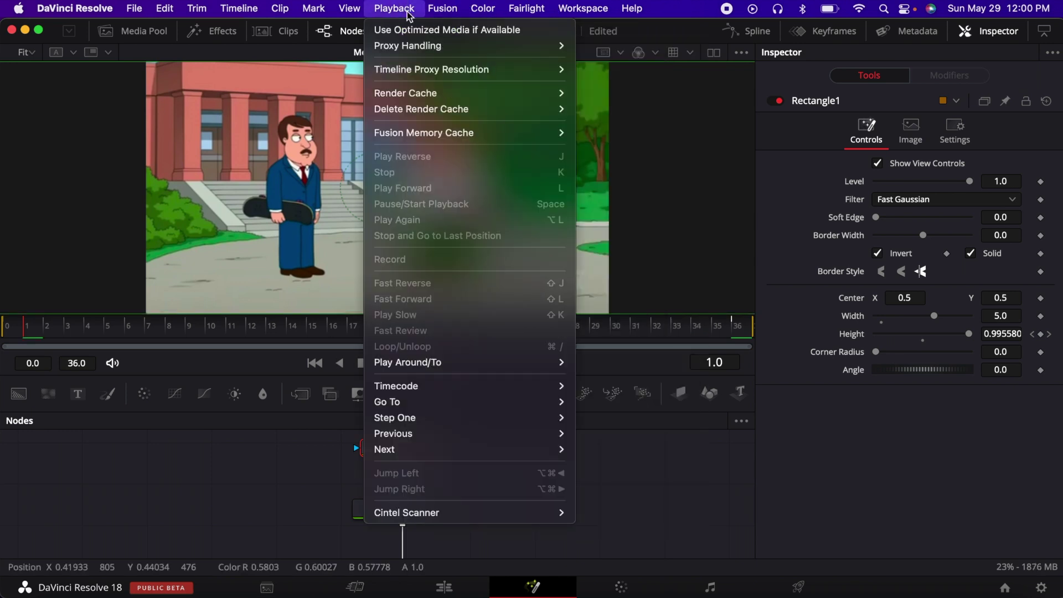
mouse_move(434, 69)
click(392, 4)
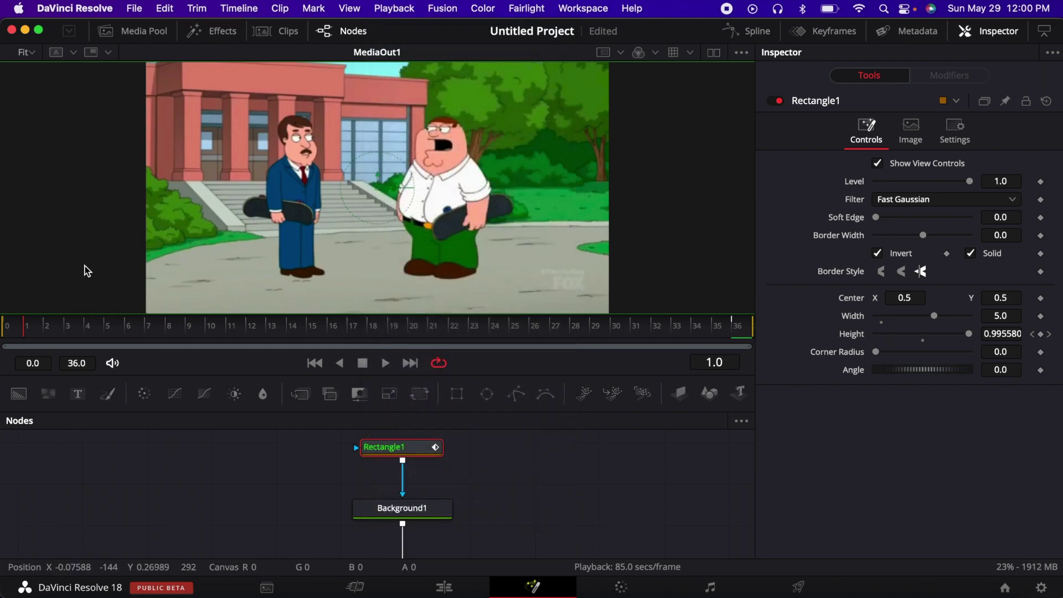
drag(54, 327, 3, 327)
key(space)
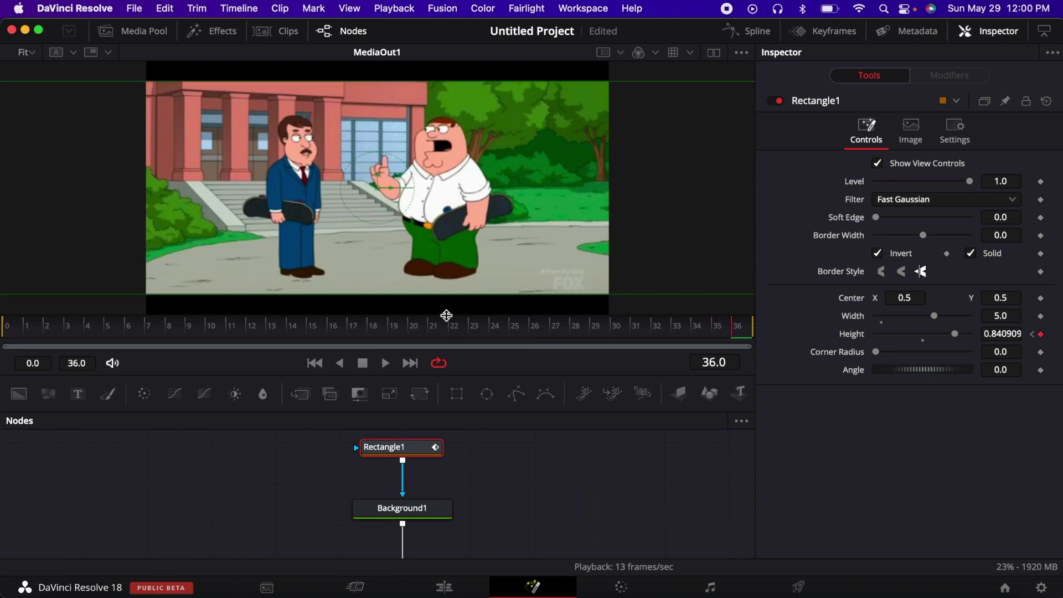
drag(448, 327, 4, 326)
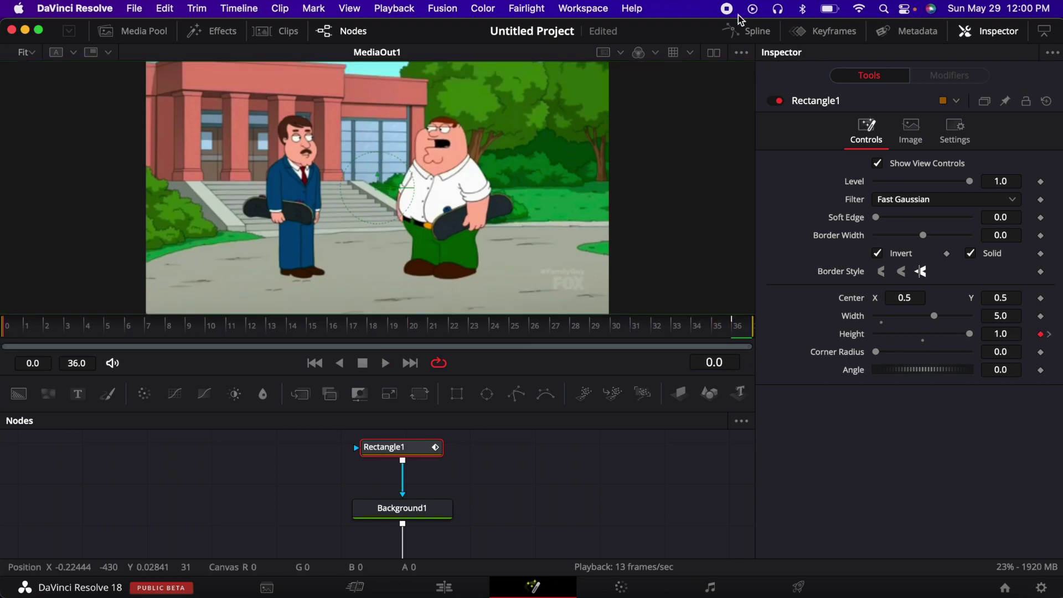
Step: Show the rectangle's height curve in the Spline editor, smooth both keyframes and reshape their handles into a steep initial drop with a gradual ease-out
click(747, 30)
click(398, 476)
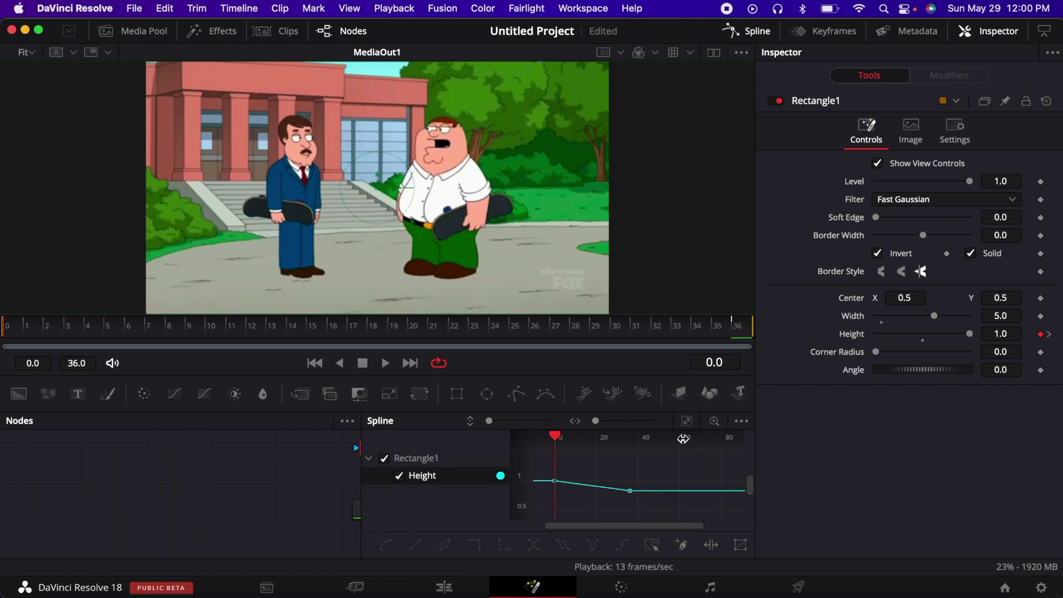
click(687, 422)
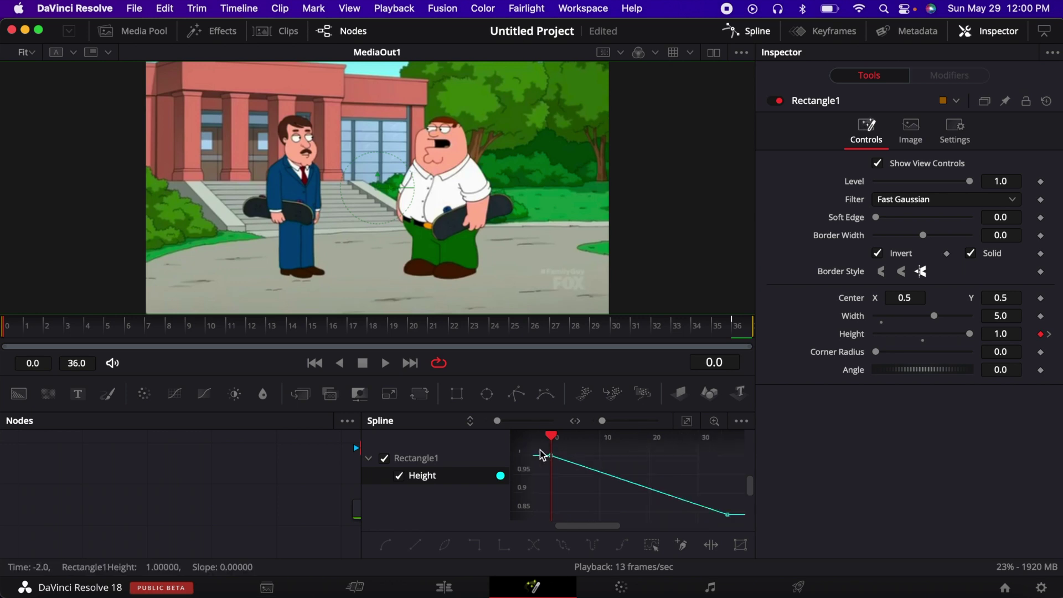
drag(539, 449, 819, 571)
key(shift+s)
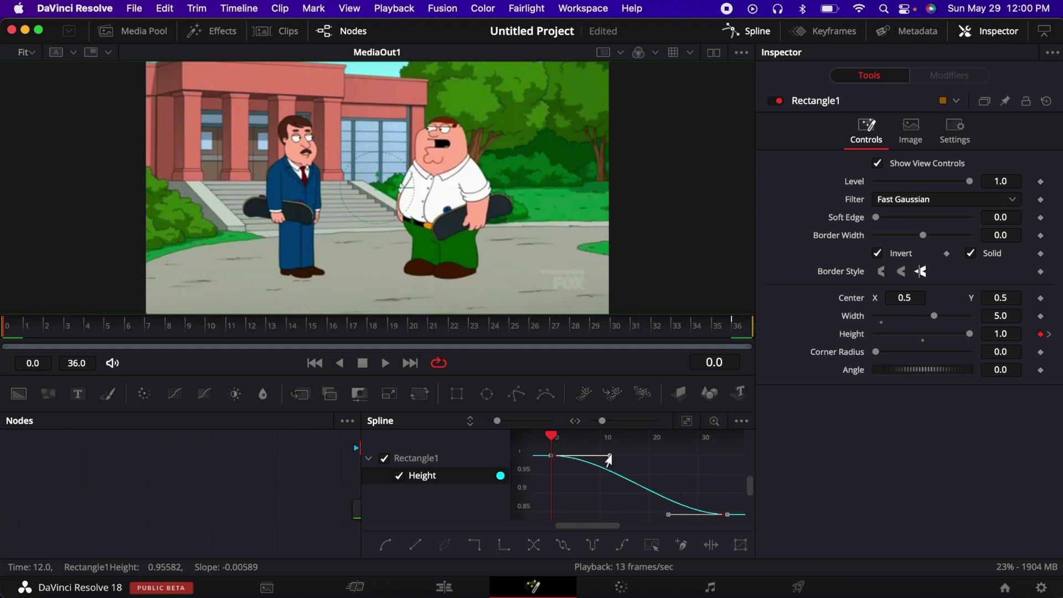
drag(607, 464, 559, 509)
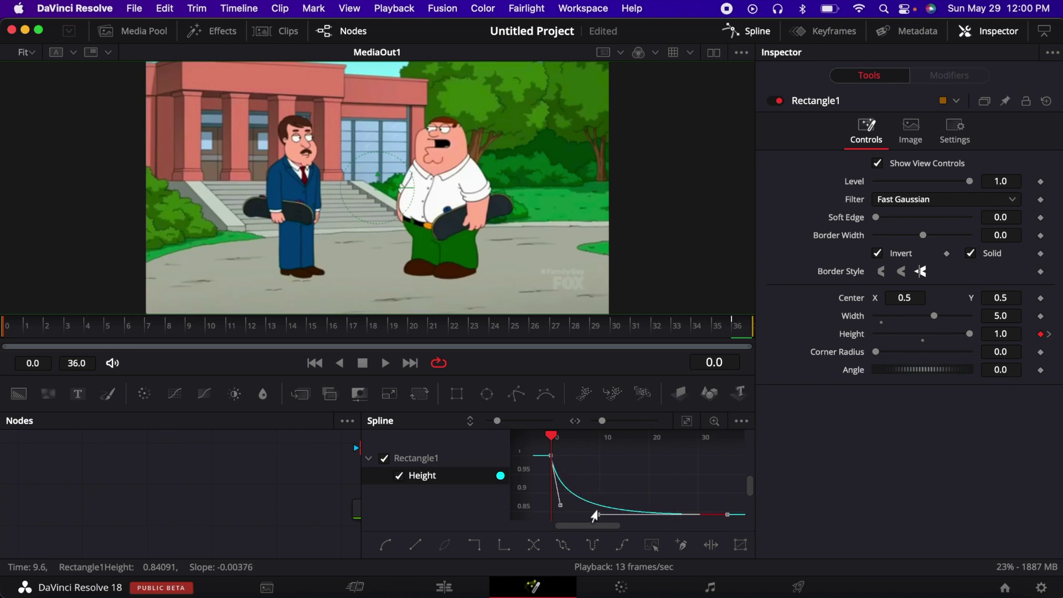
Step: Preview the eased bar animation in the viewer and close the Spline editor
right_click(217, 370)
click(225, 360)
click(386, 363)
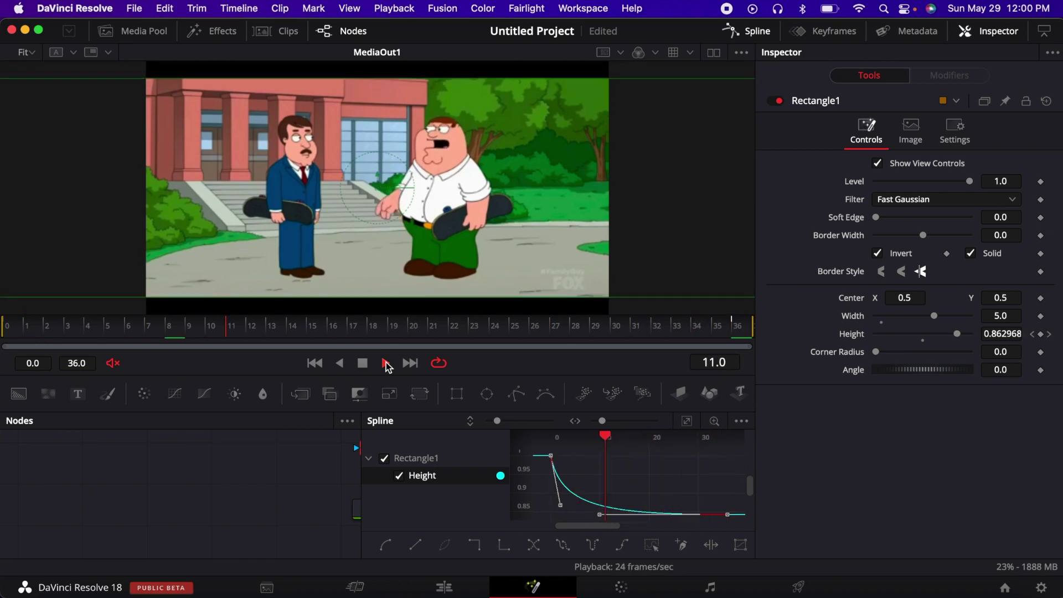
click(386, 364)
click(731, 32)
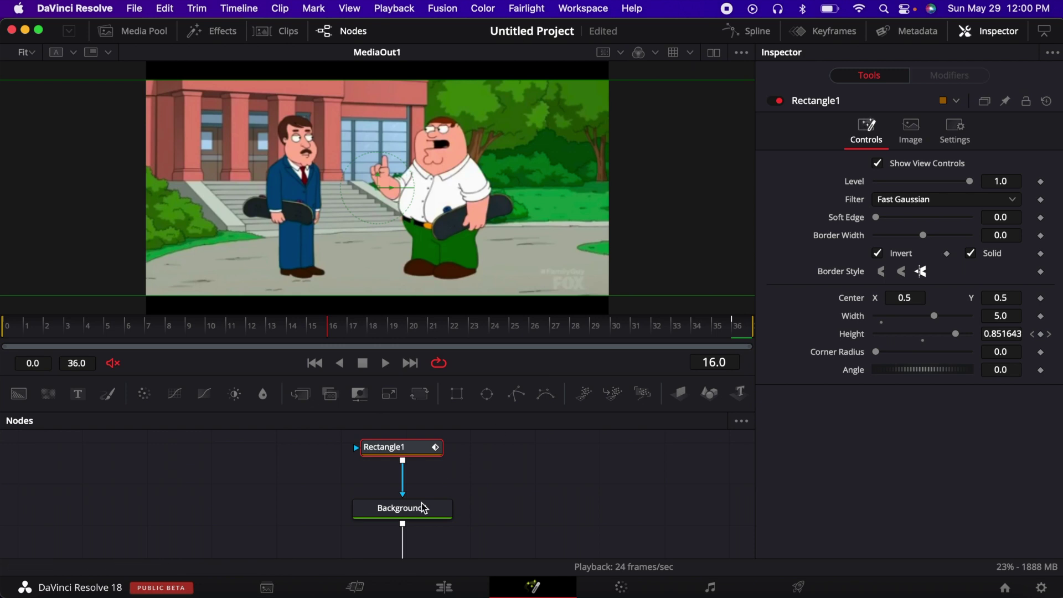
Step: On the Edit page, duplicate the adjustment clip and place the copy on Video 2 above the second video clip
click(444, 585)
scroll(742, 482, down, 2)
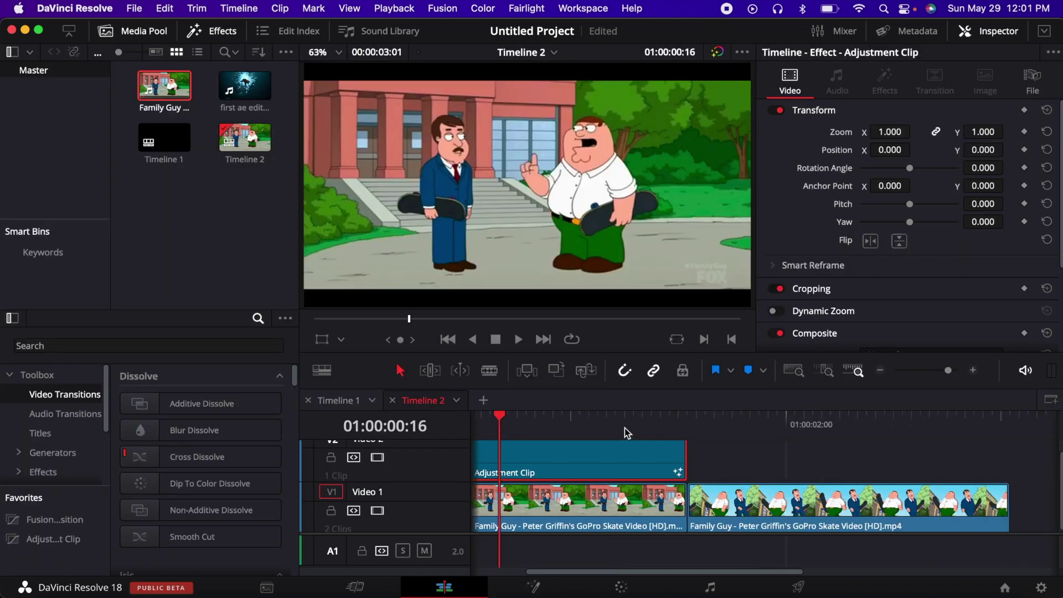
click(637, 420)
scroll(641, 463, up, 2)
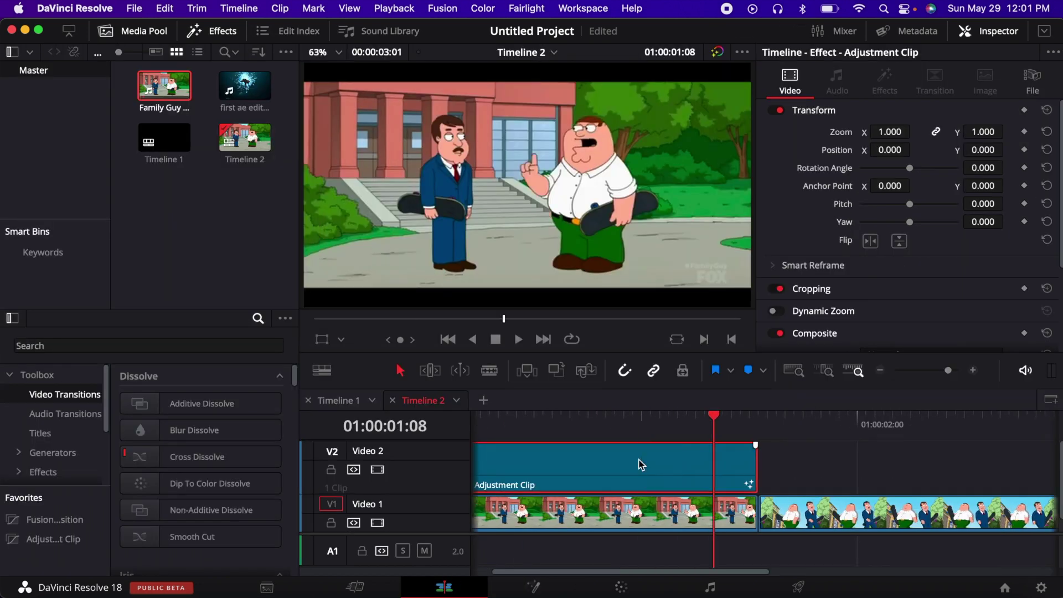
drag(640, 441, 952, 461)
scroll(904, 470, right, 2)
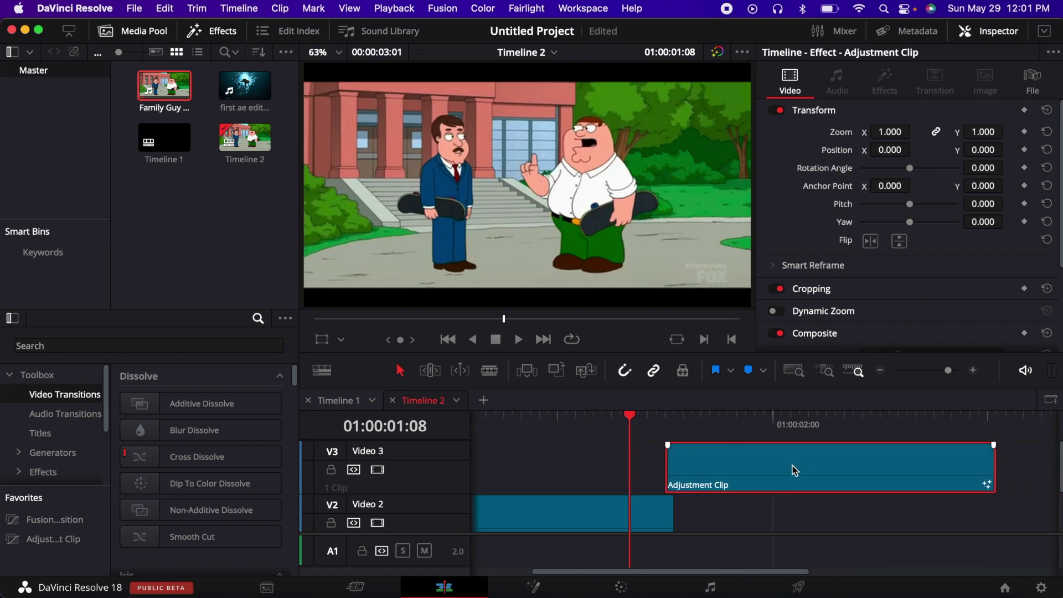
drag(792, 466, 806, 495)
scroll(808, 462, down, 1)
scroll(805, 494, down, 2)
Step: Split the copied adjustment clip at the end of the second video clip and delete the overhanging piece
click(977, 424)
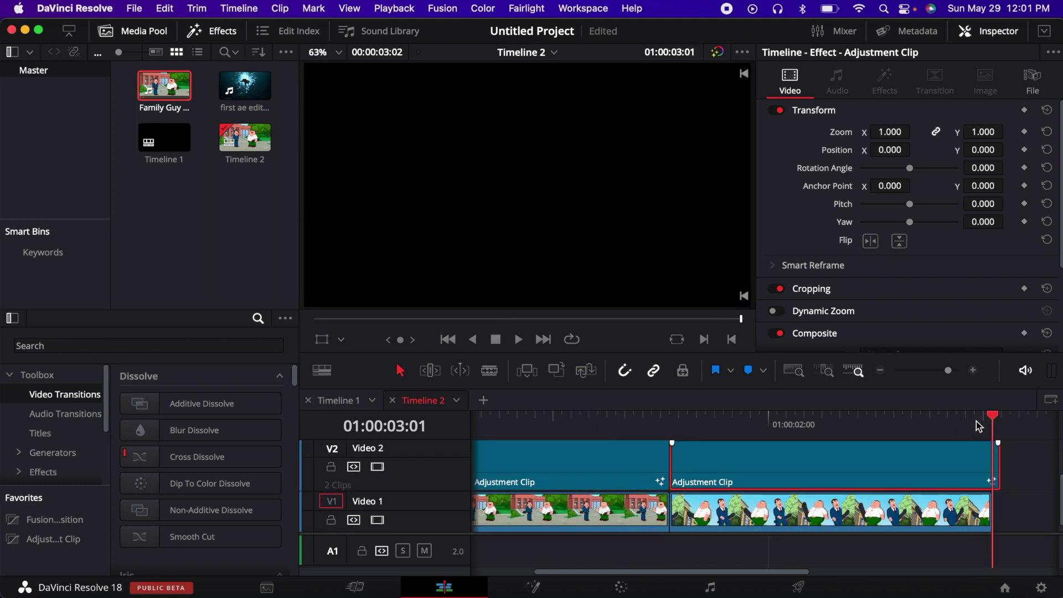
click(1014, 463)
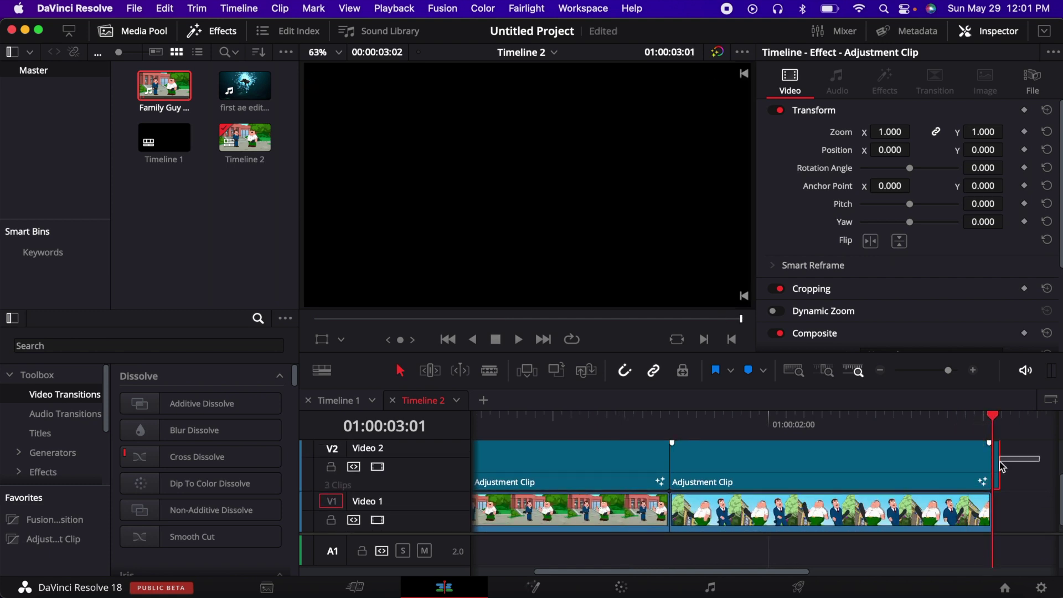
drag(999, 461, 999, 462)
key(BackSpace)
Step: Open the copied adjustment clip in the Fusion page and select its Rectangle1 node
click(757, 427)
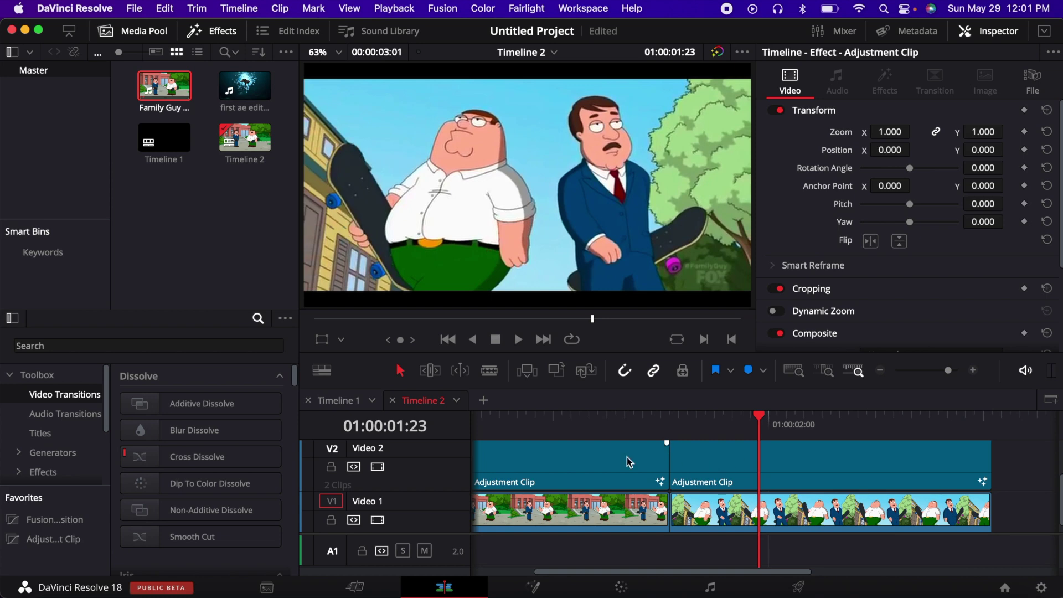
right_click(786, 453)
click(812, 365)
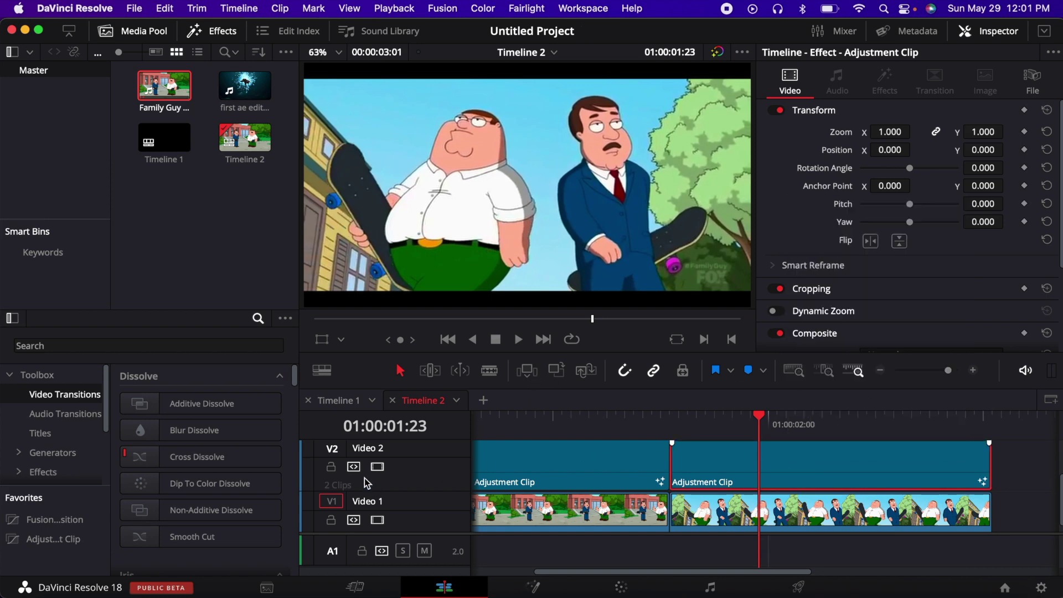
click(420, 449)
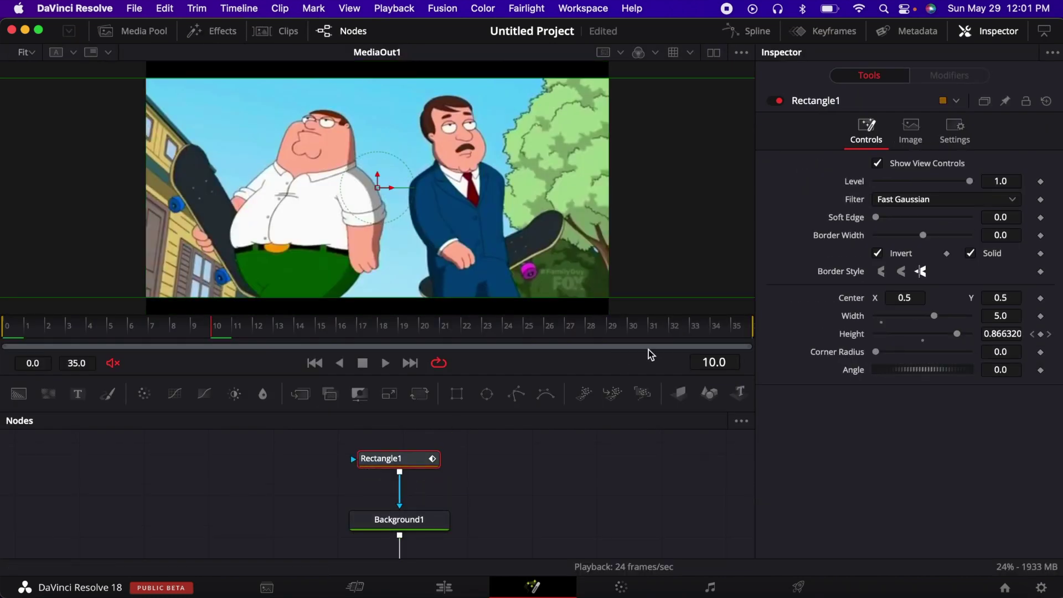
click(1048, 334)
click(1040, 334)
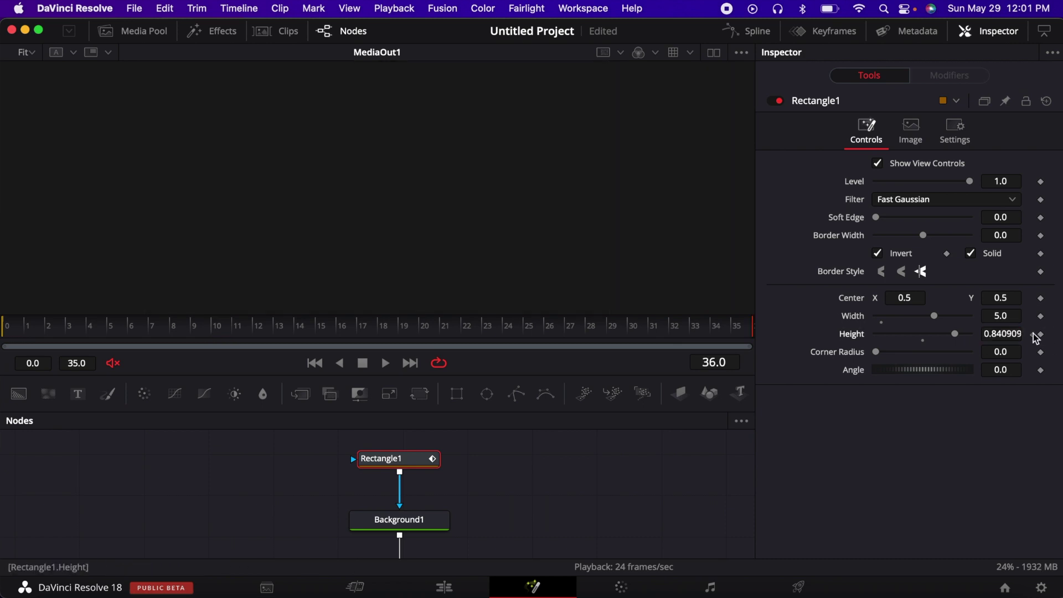
click(1033, 334)
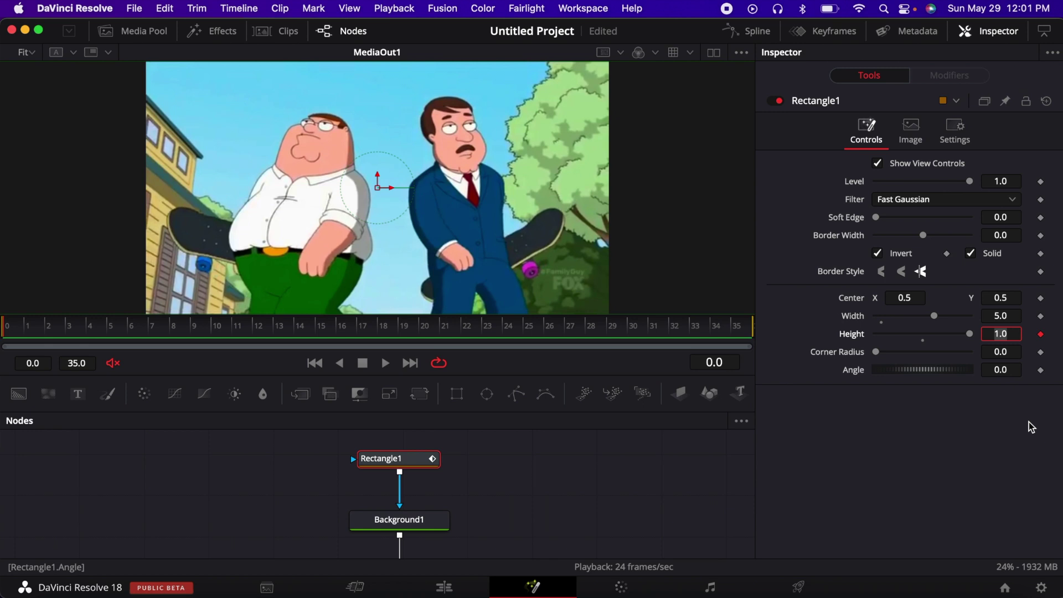
click(1006, 443)
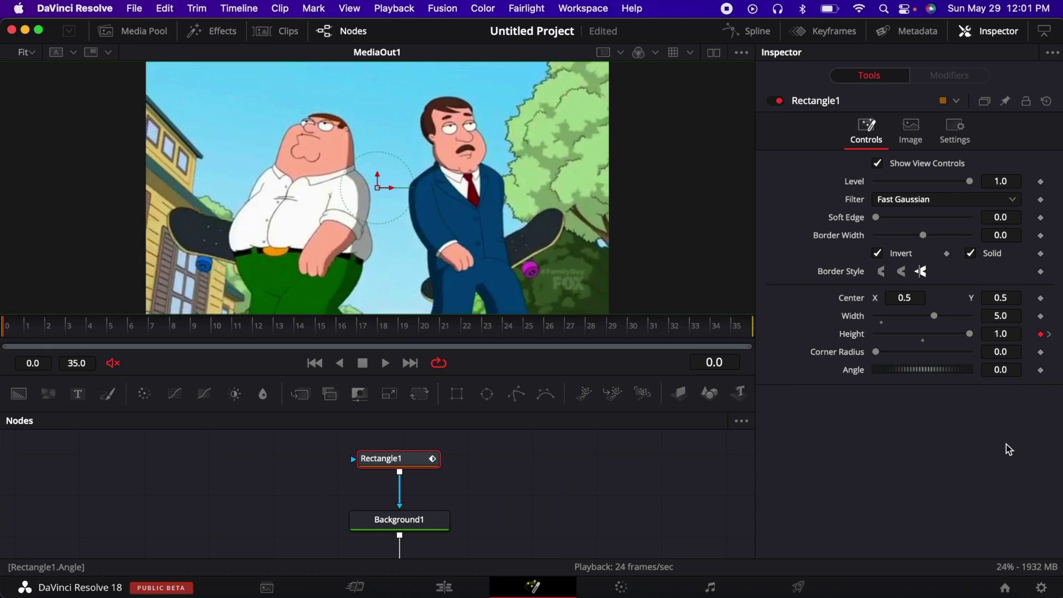
Step: Change the rectangle's height keyframe at frame 0 to 0.840909 and remove the height keyframe at frame 36
click(1041, 335)
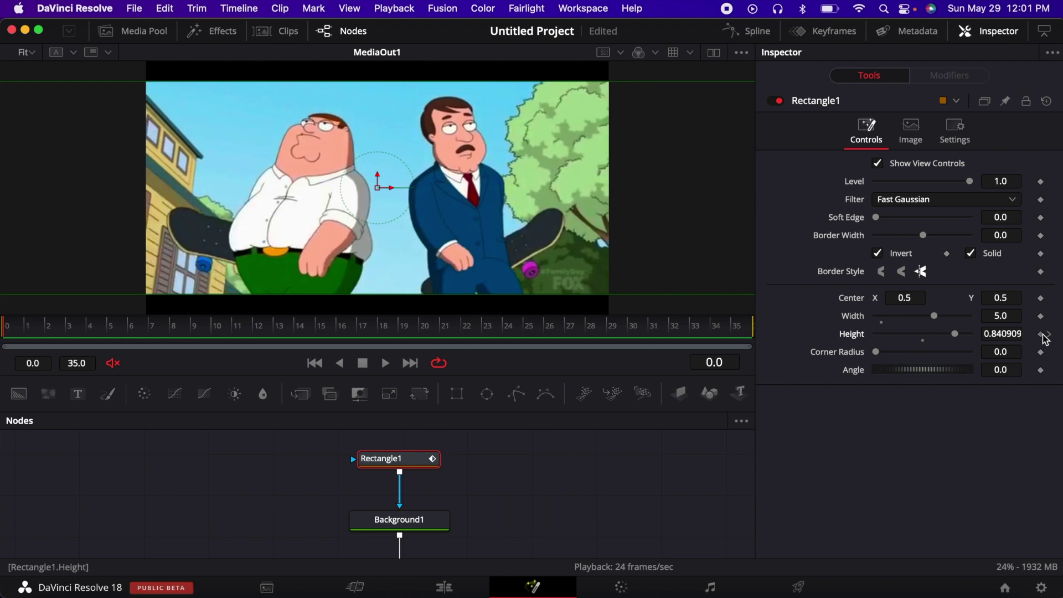
click(1045, 335)
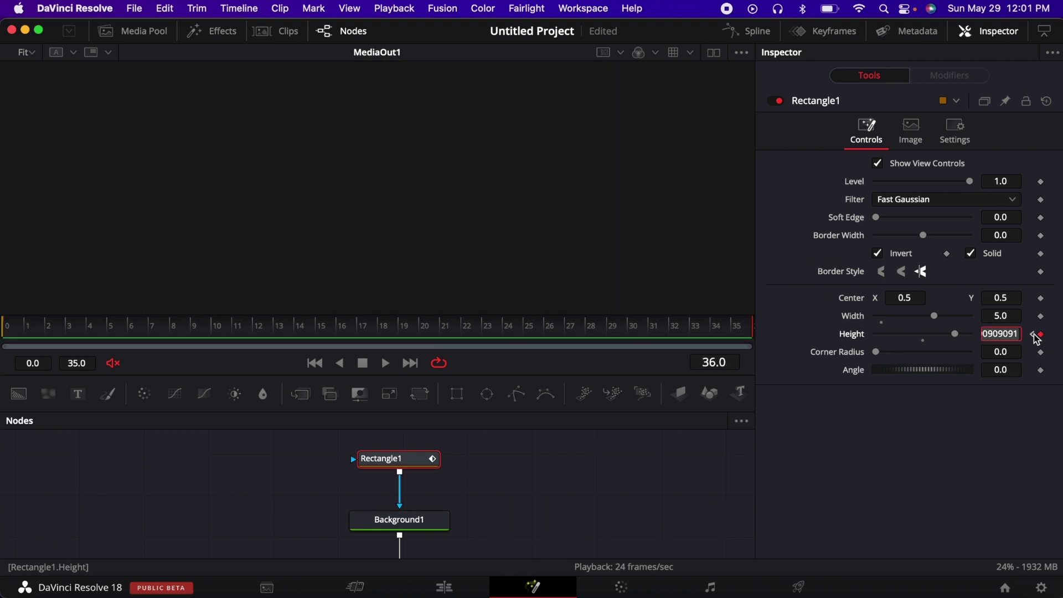
click(1041, 334)
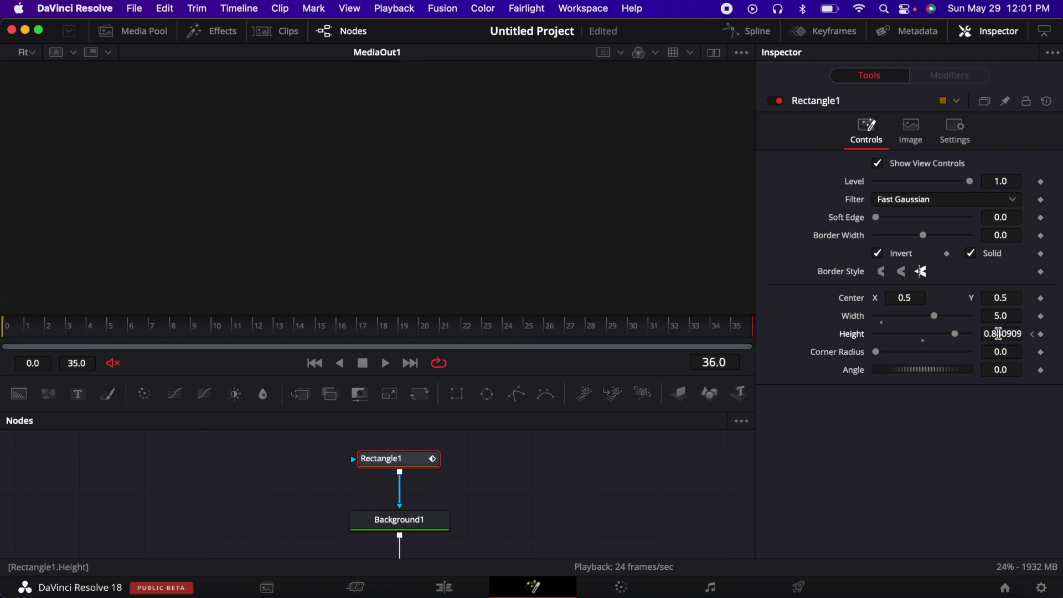
Step: Keyframe the rectangle's height at 1.0 on frame 35, and scrub back to frame 0 to check the bars opening
click(733, 326)
click(733, 326)
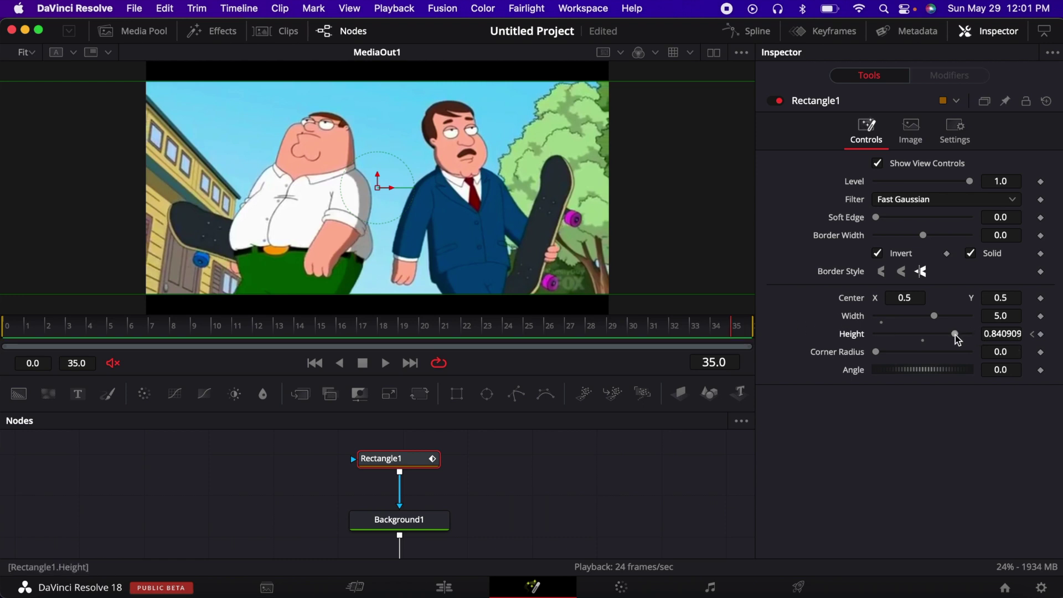
drag(955, 334, 985, 339)
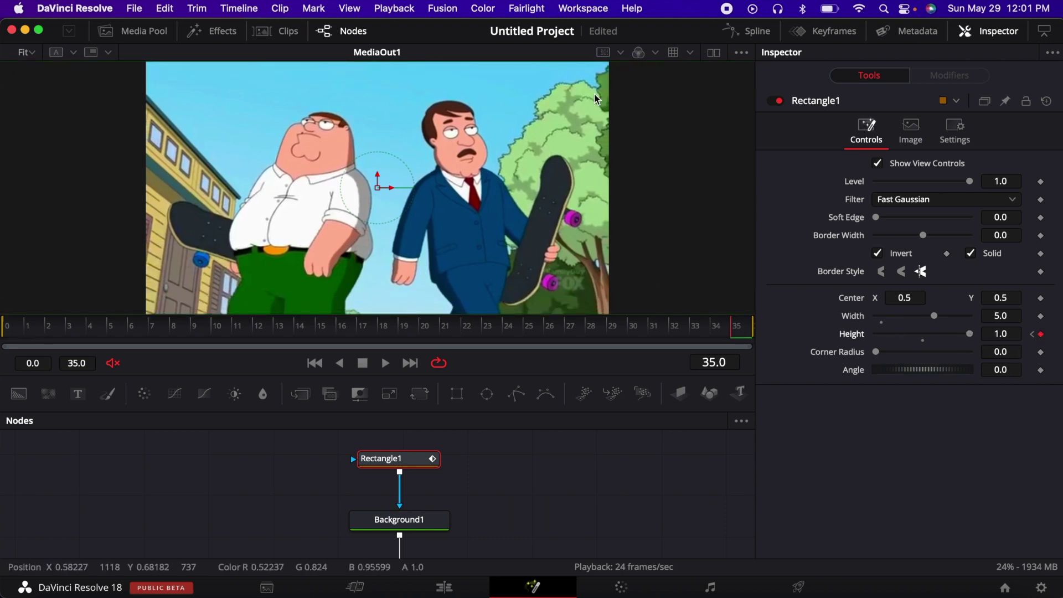
drag(331, 332, 3, 348)
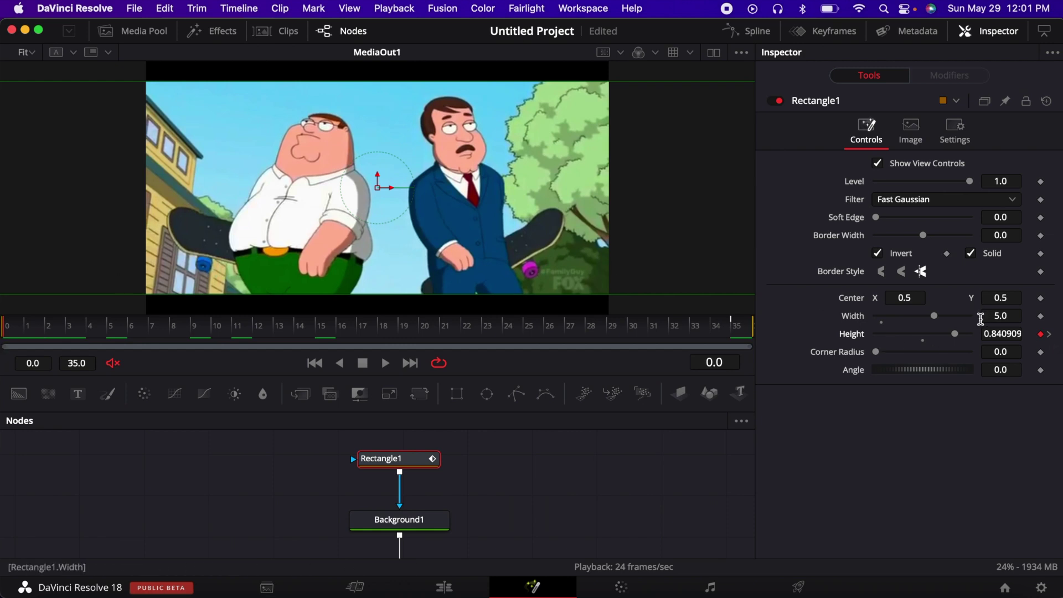
Step: Smooth the second clip's height keyframes in the Spline editor and reshape their handles into a steep initial rise with a gradual ease-out
click(746, 33)
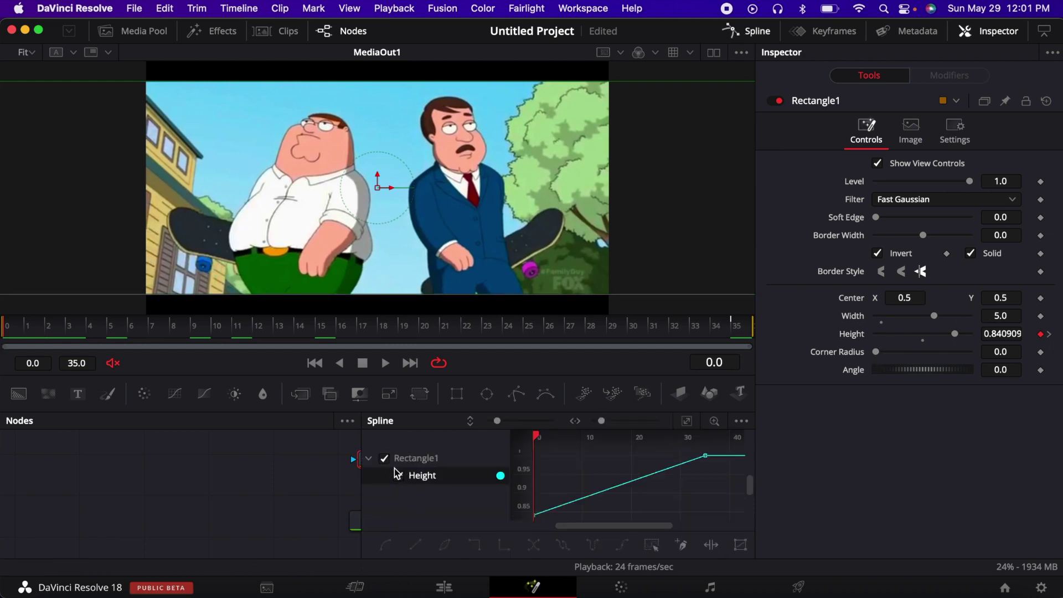
click(686, 424)
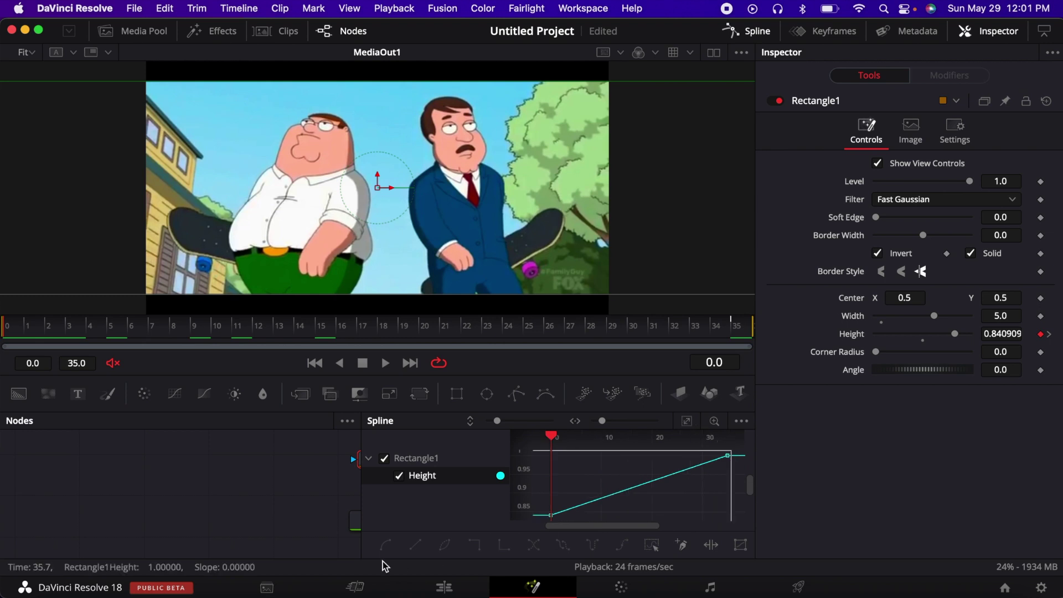
drag(383, 560, 382, 560)
key(shift+s)
drag(607, 518, 557, 472)
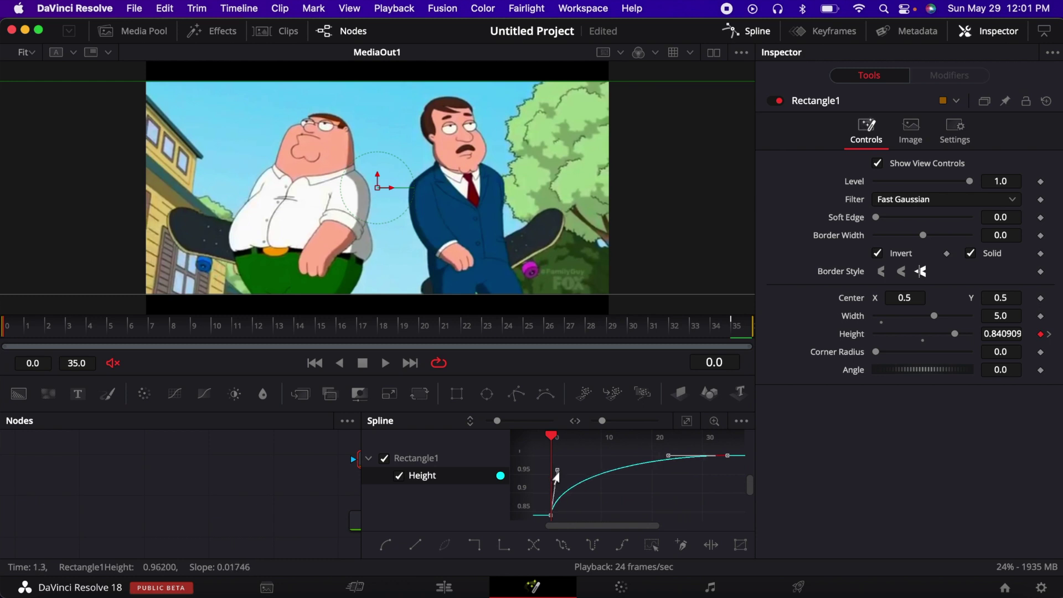
drag(665, 461, 595, 455)
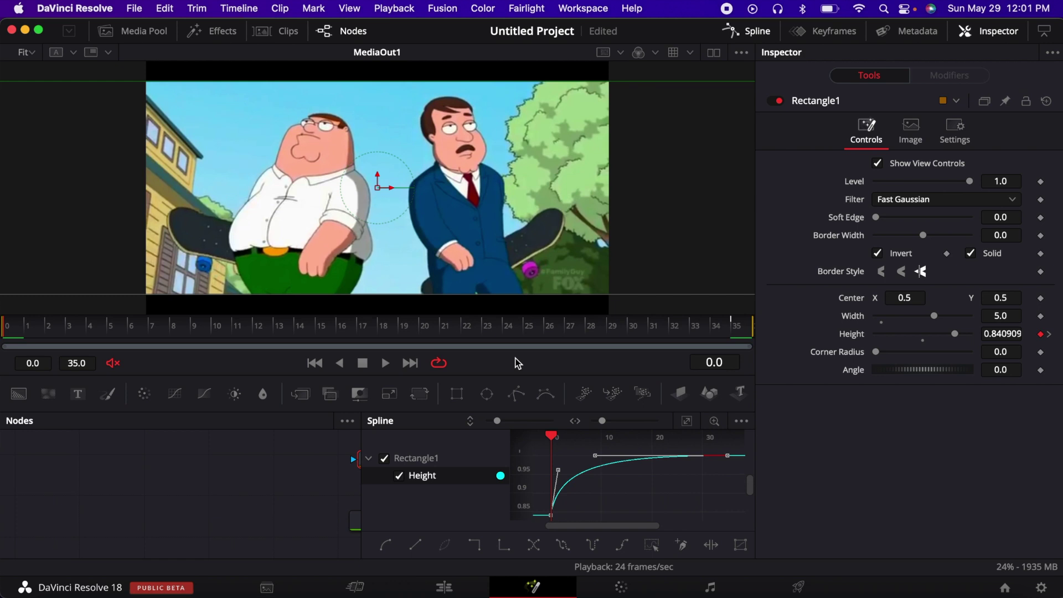
Step: Preview the bars' opening animation on the second clip and close the Spline editor
key(space)
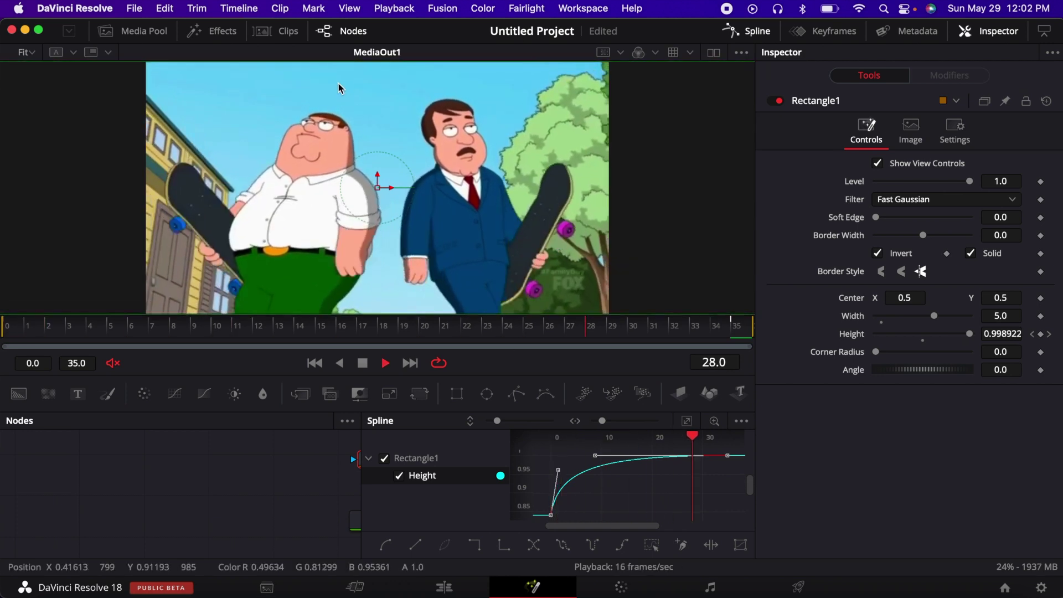
key(space)
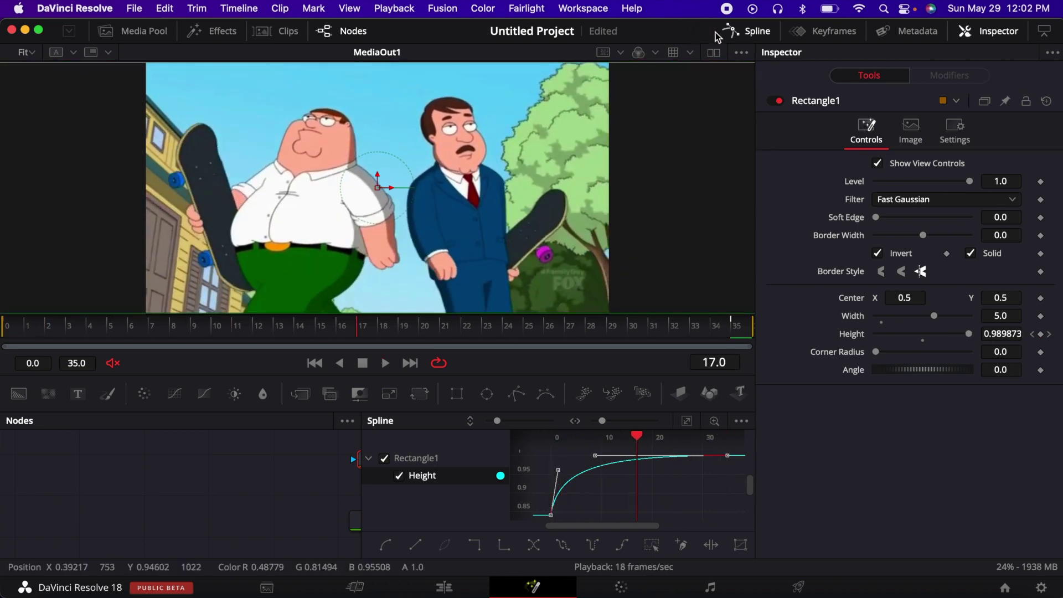
click(745, 33)
Step: Try a 7.8 angle on the rectangle mask from frame 0, preview the slanted bars opening, and reset the angle to 0.0
drag(344, 338, 15, 339)
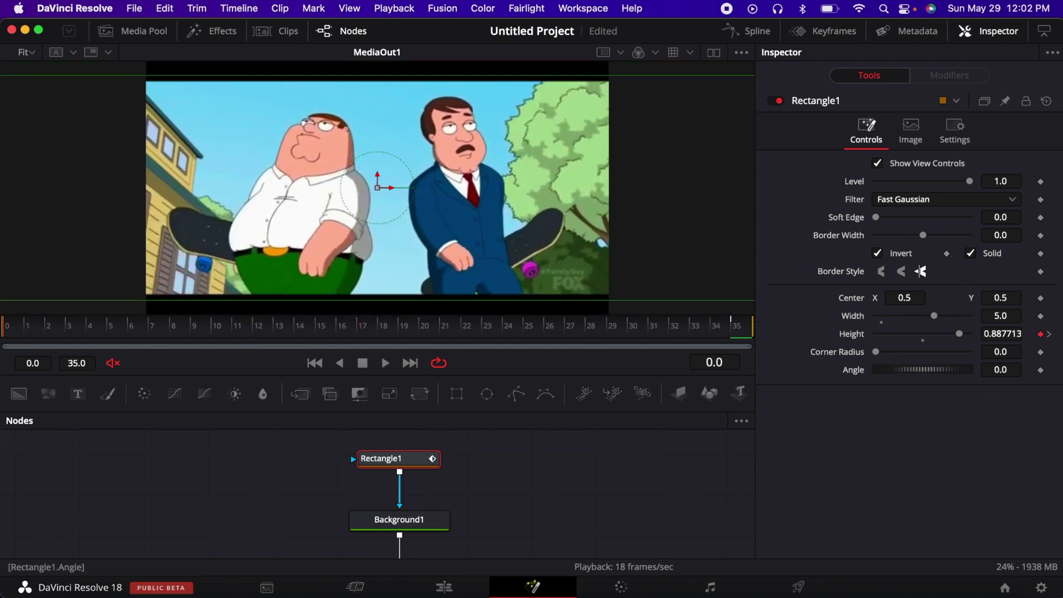
drag(888, 368, 891, 369)
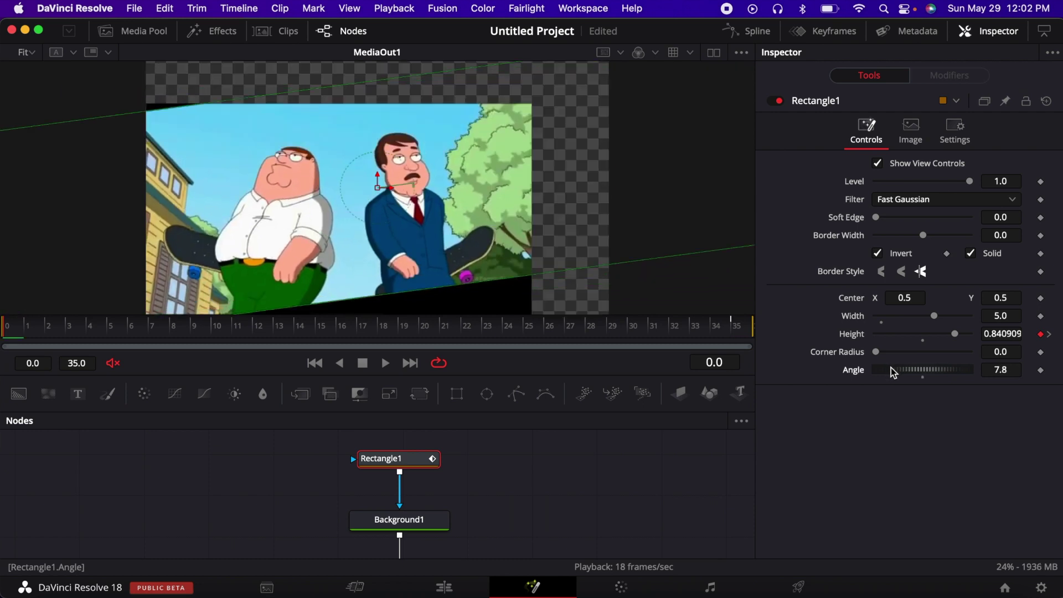
key(space)
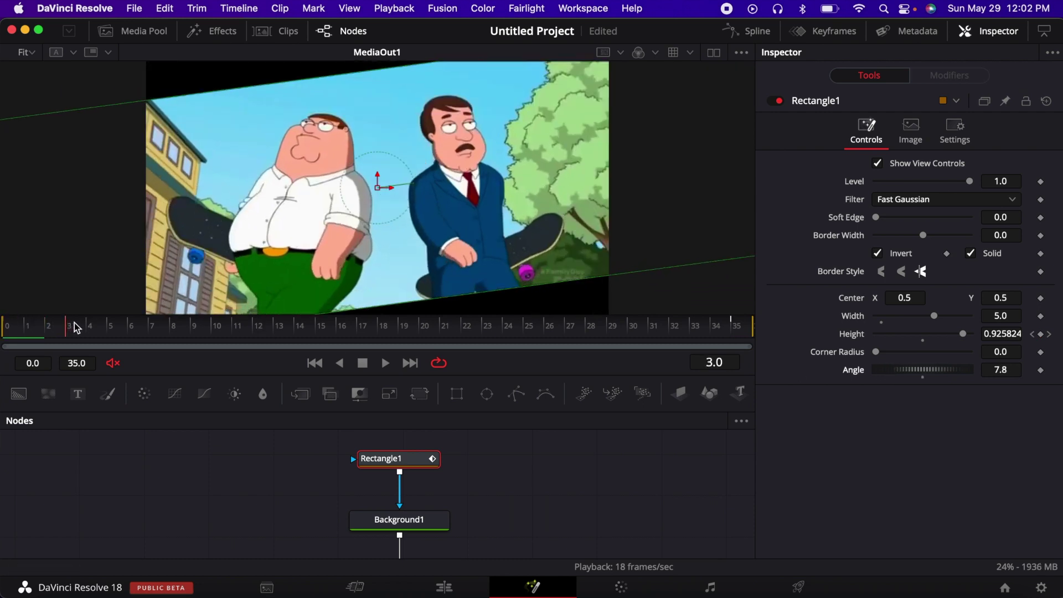
drag(194, 332, 851, 334)
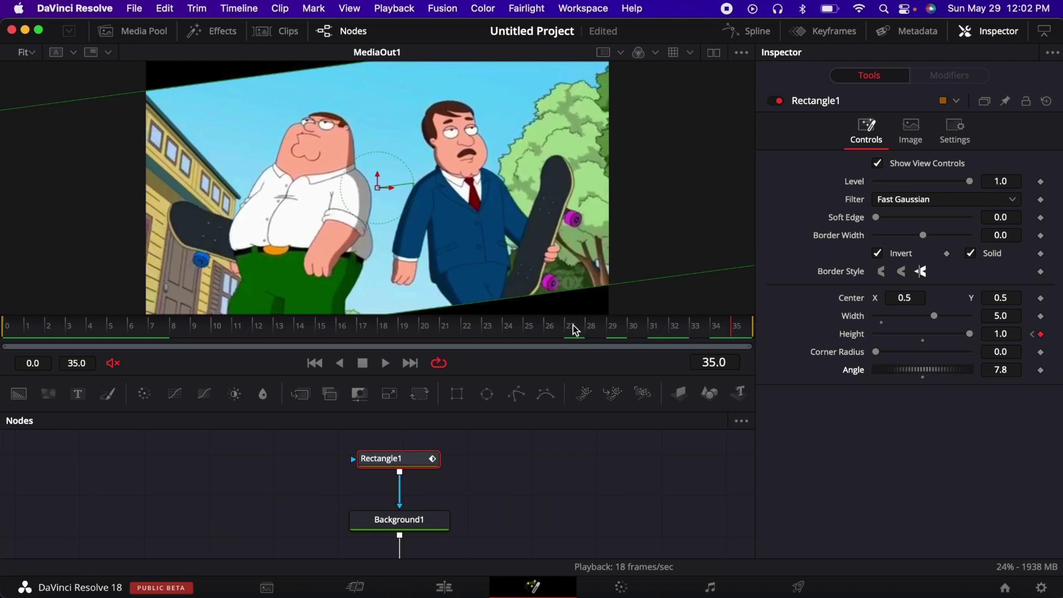
drag(572, 330, 855, 327)
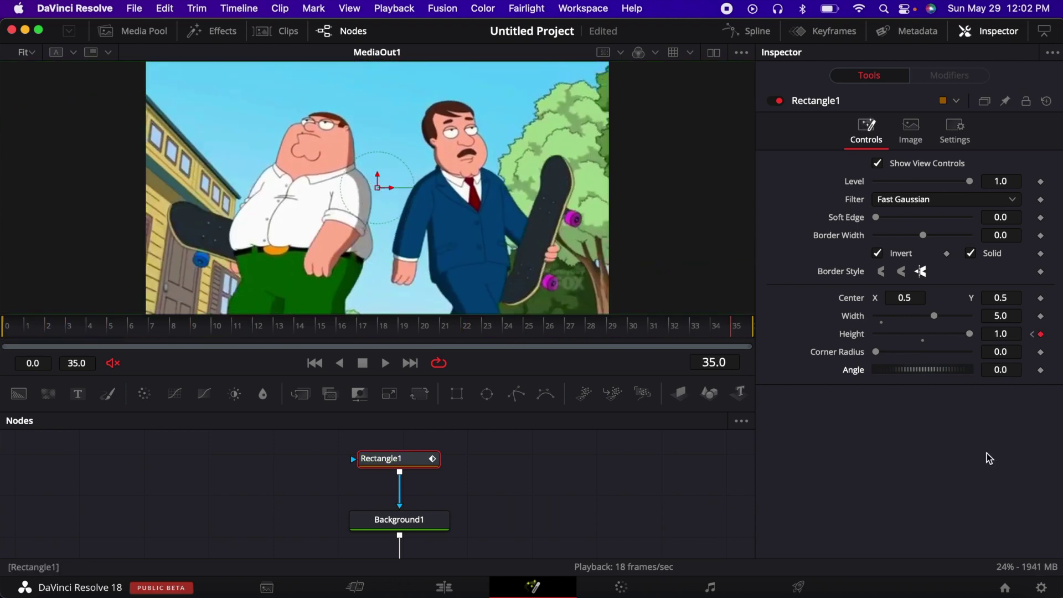
drag(491, 339, 9, 354)
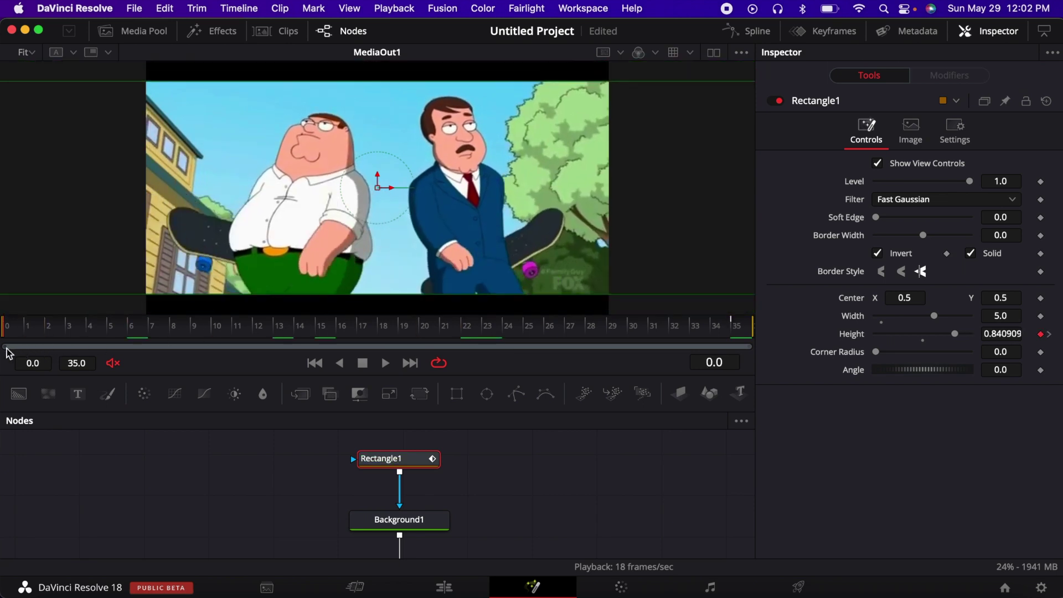
Step: Return to the Edit page and move the playhead to the start of Timeline 2
right_click(563, 364)
click(563, 364)
click(445, 586)
scroll(633, 482, up, 3)
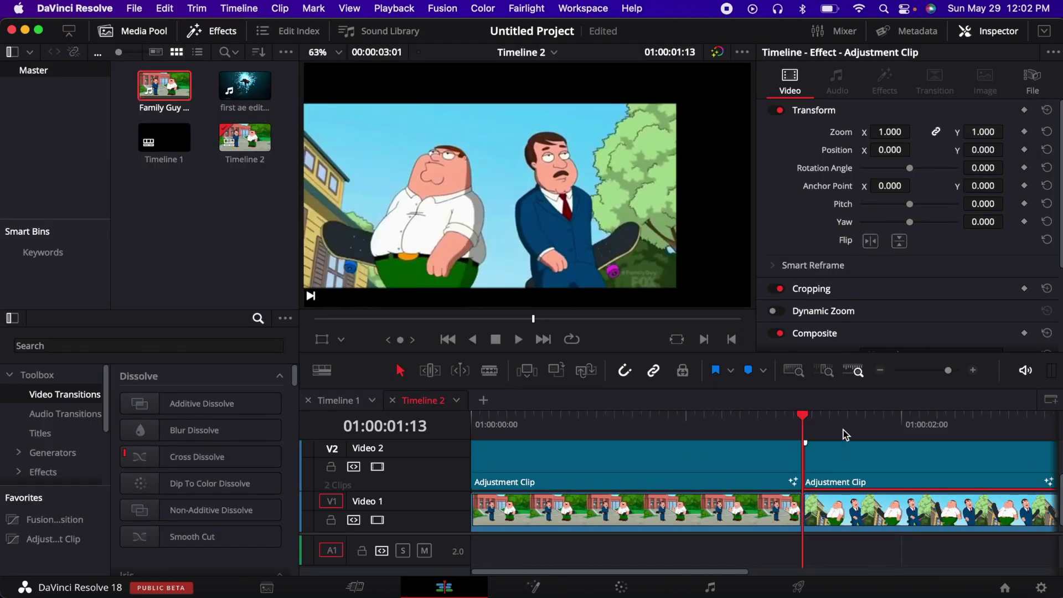
drag(800, 418, 370, 451)
Step: Switch to the Deliver page, mute the audio, and play Timeline 2 to check the bars closing and opening across both clips
click(792, 587)
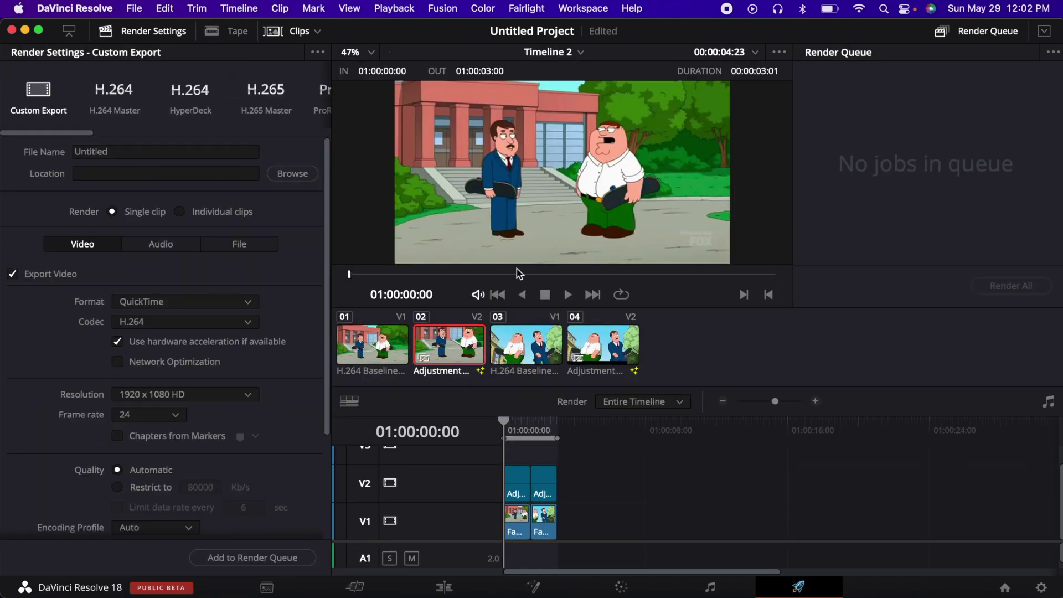
click(477, 295)
key(space)
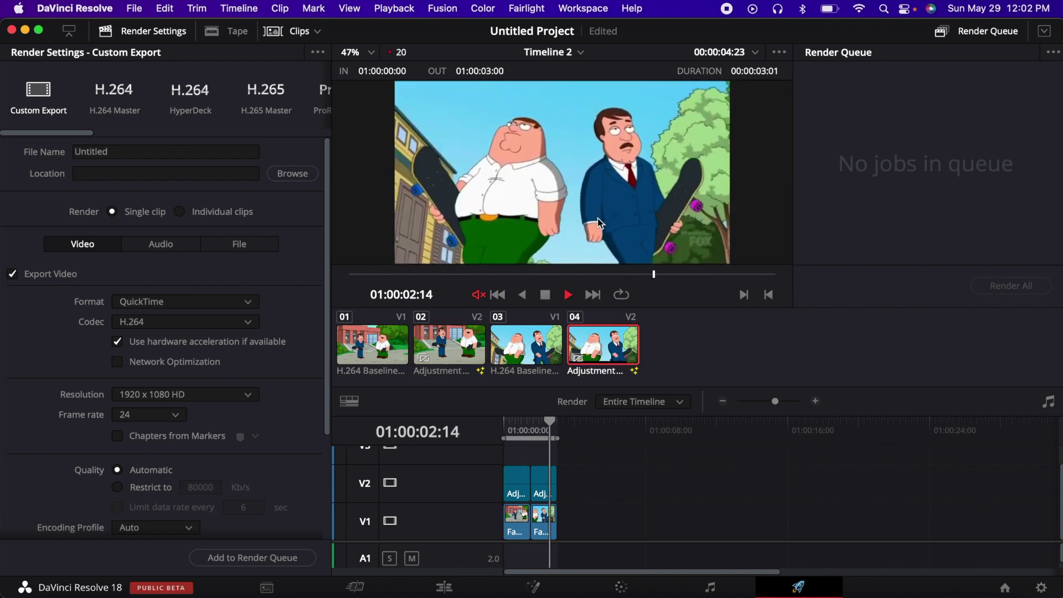
key(space)
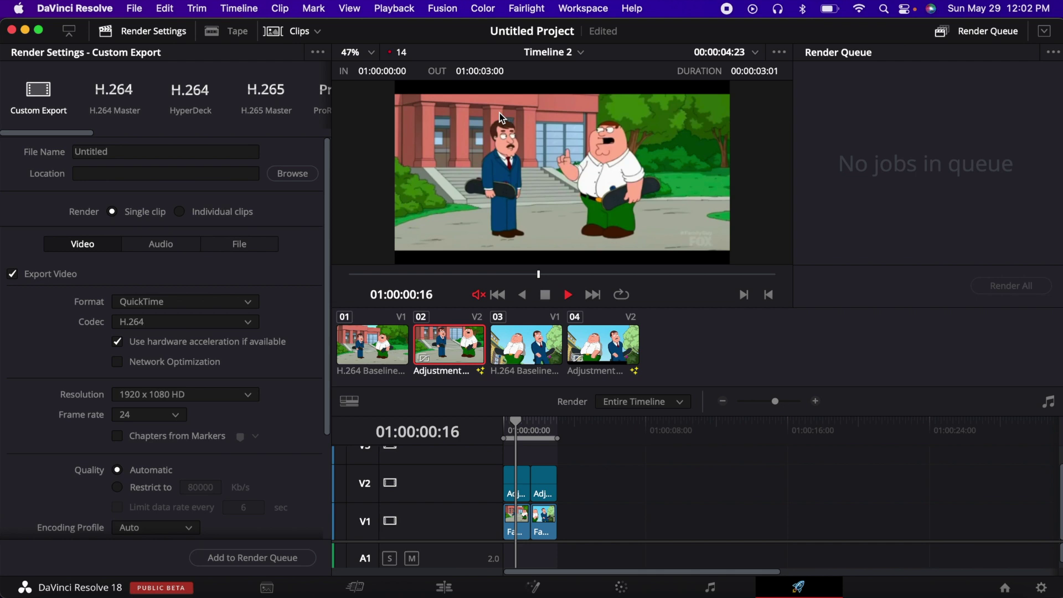
key(space)
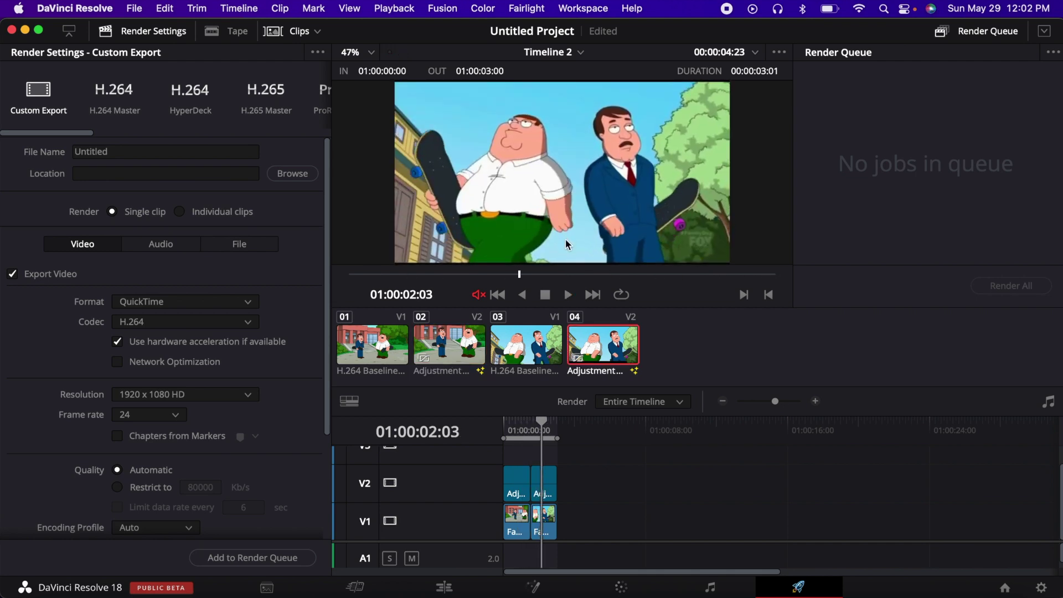